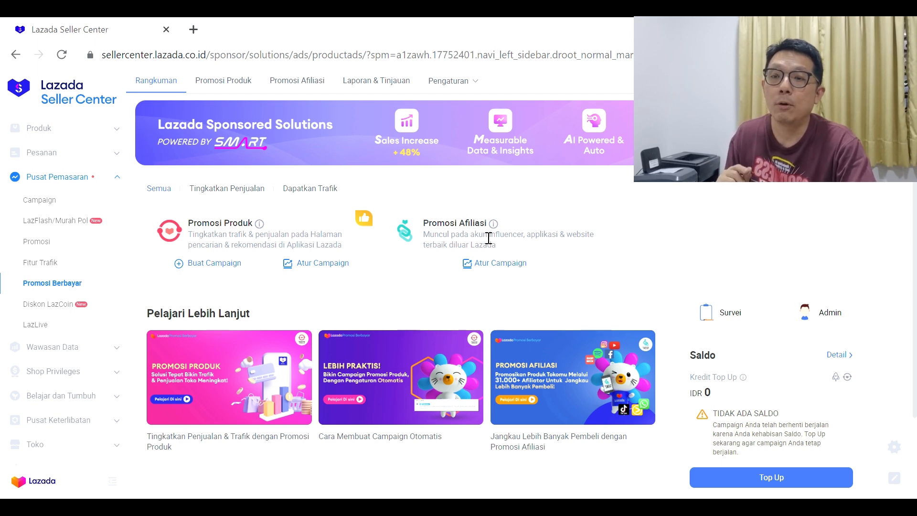
- Open the Promosi Afiliasi campaign management page and review its performance summary and campaign settings
left_click(510, 267)
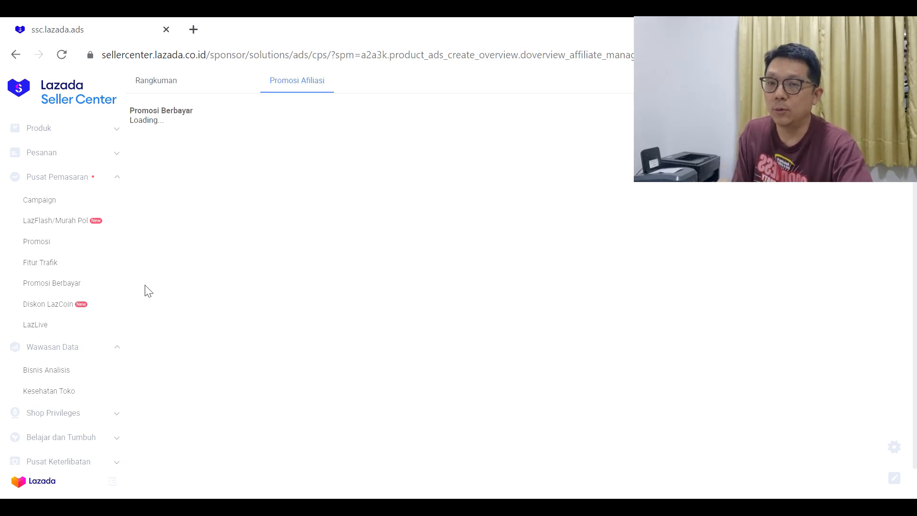
scroll(352, 283, "down", 6)
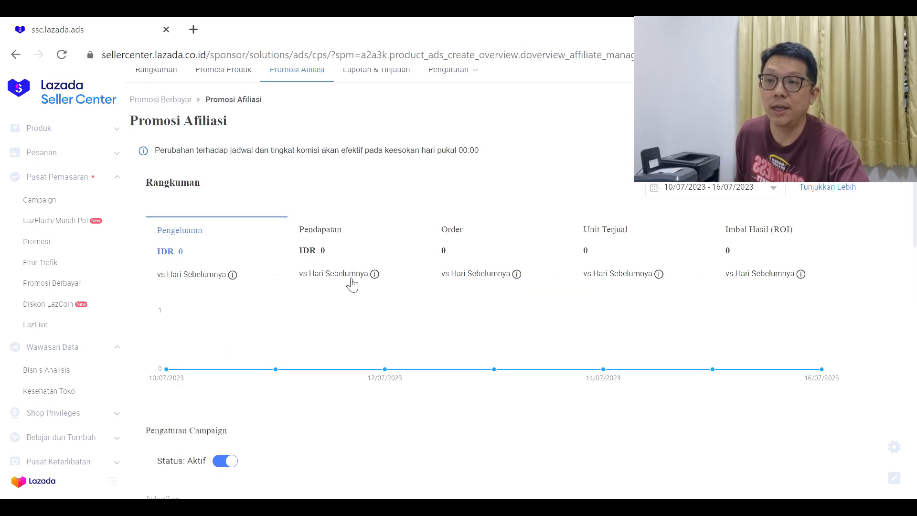
scroll(397, 293, "up", 5)
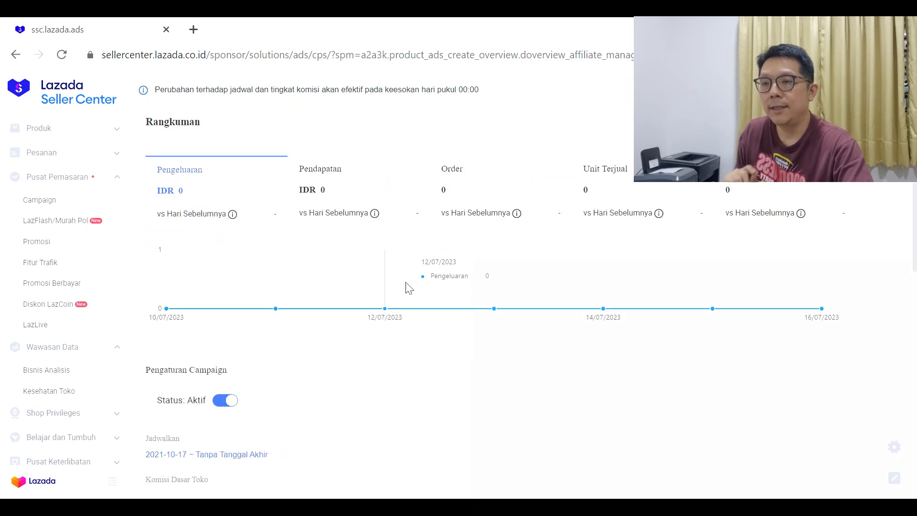
scroll(422, 280, "down", 3)
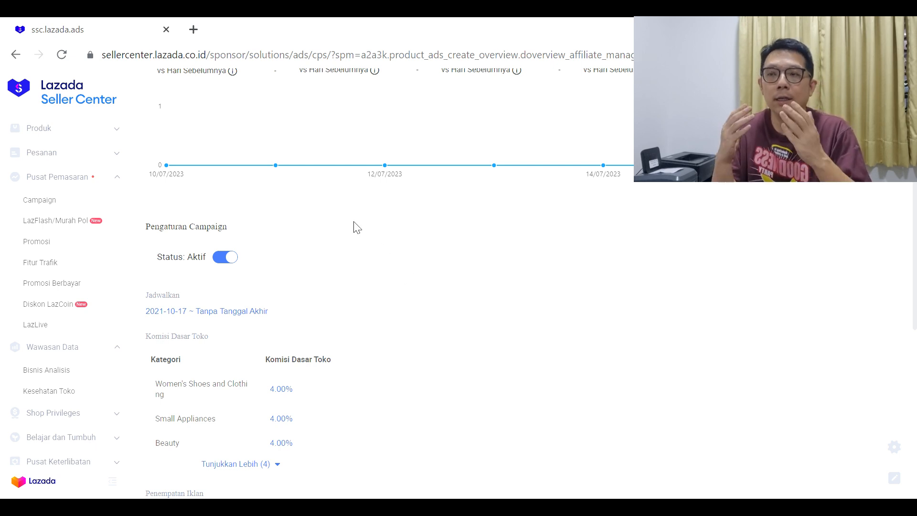
scroll(358, 227, "up", 5)
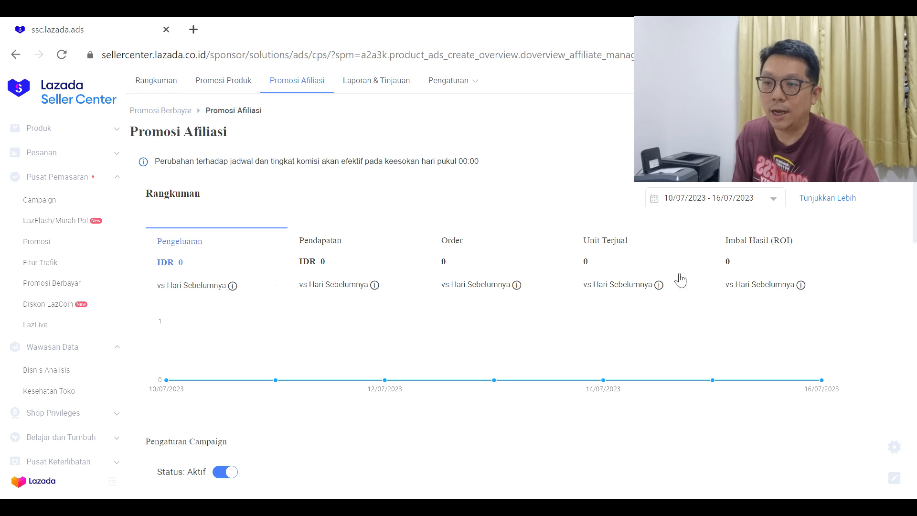
scroll(590, 281, "down", 3)
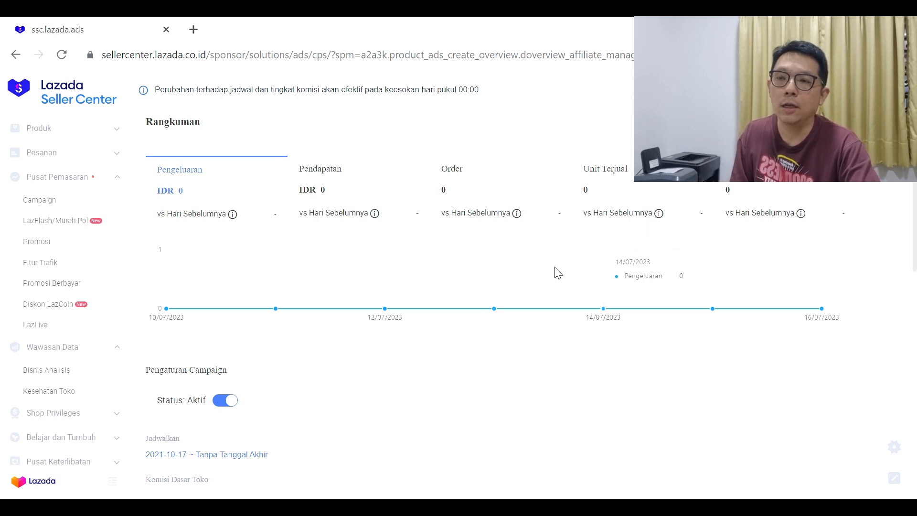
scroll(455, 272, "down", 2)
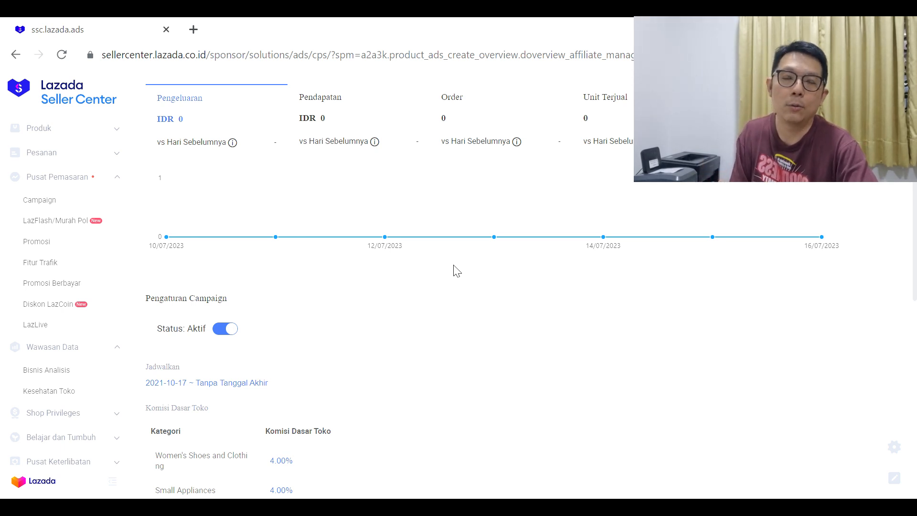
scroll(315, 297, "down", 3)
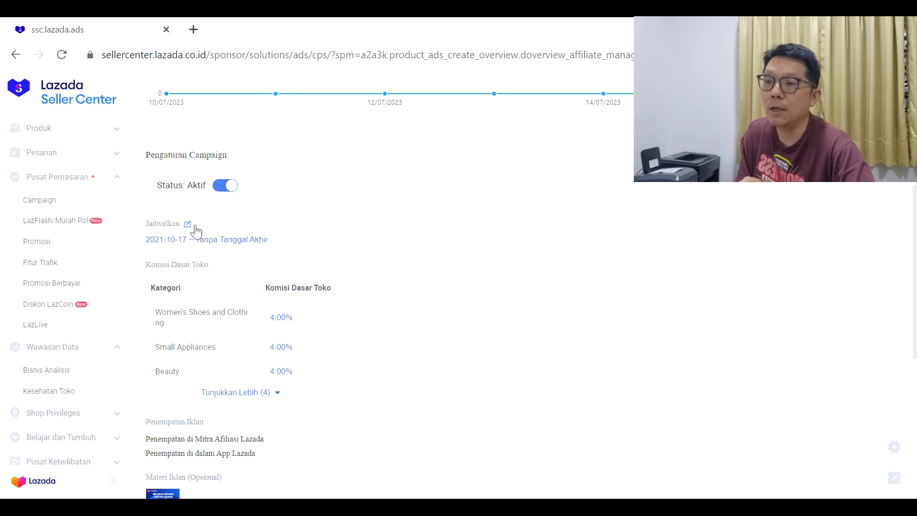
- Set the affiliate campaign schedule to start on 2023-07-18 with no end date (Tanpa Tanggal Akhir) and submit it
left_click(187, 224)
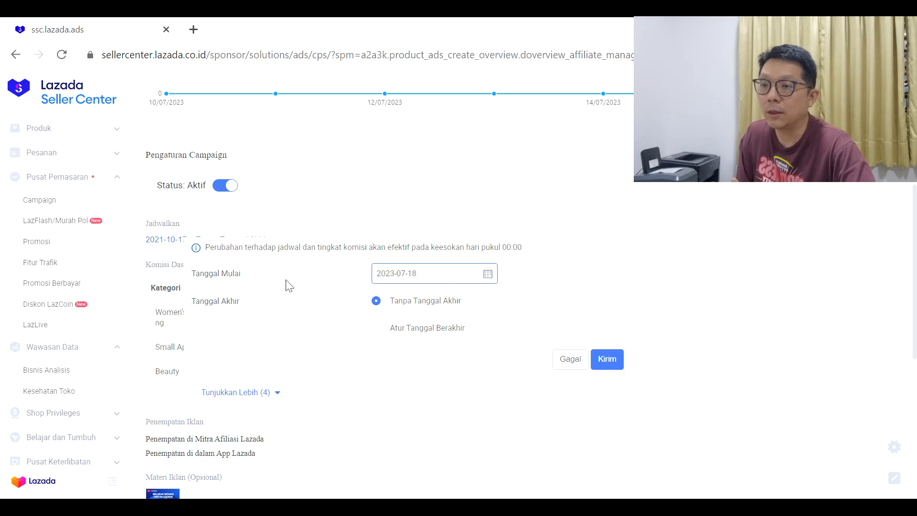
left_click_drag(415, 277, 337, 278)
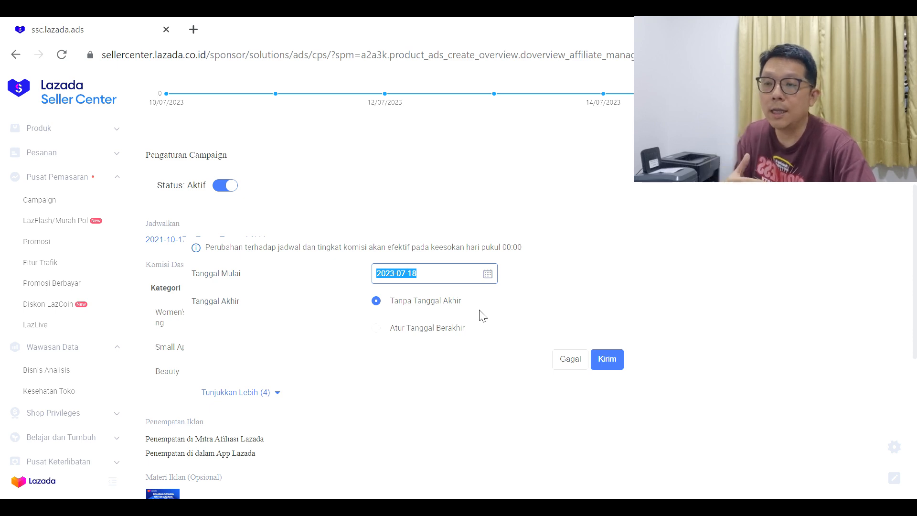
left_click(385, 331)
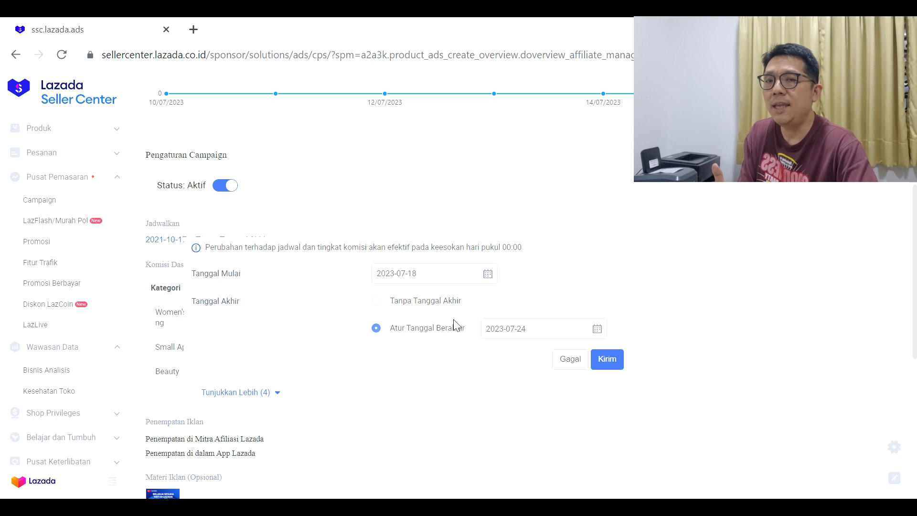
left_click(426, 281)
left_click(542, 334)
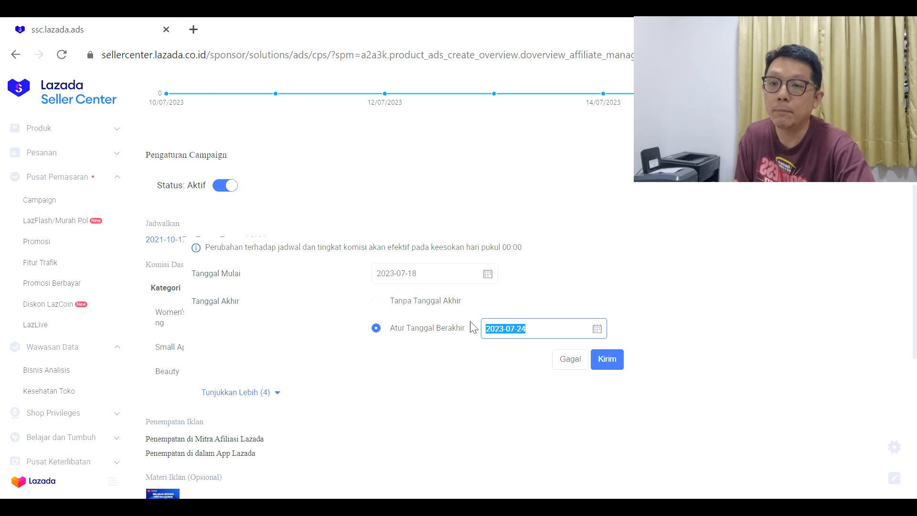
left_click(420, 307)
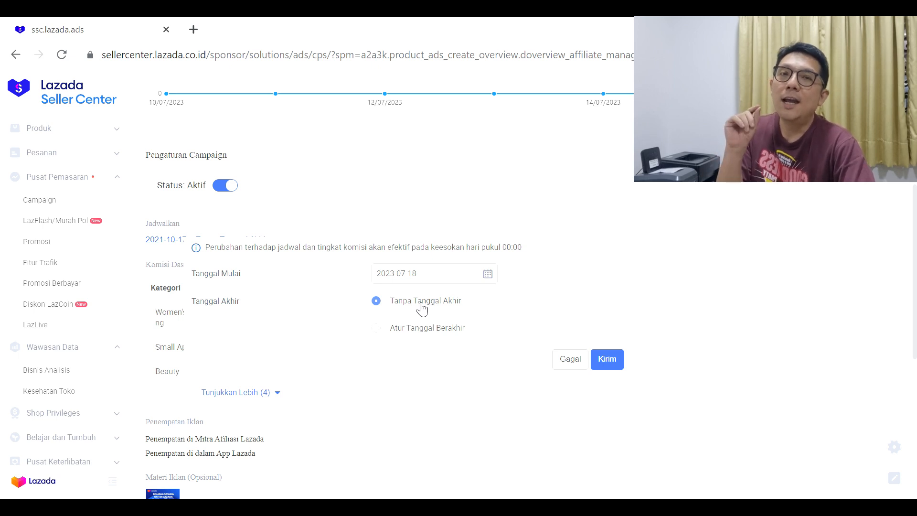
left_click(617, 359)
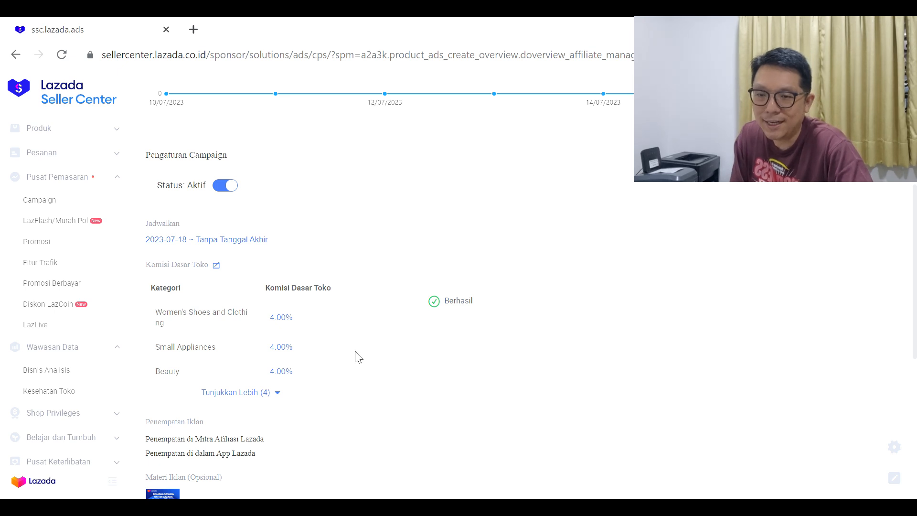
- Expand the Komisi Dasar Toko table and review the base commission rates of all categories
left_click(280, 395)
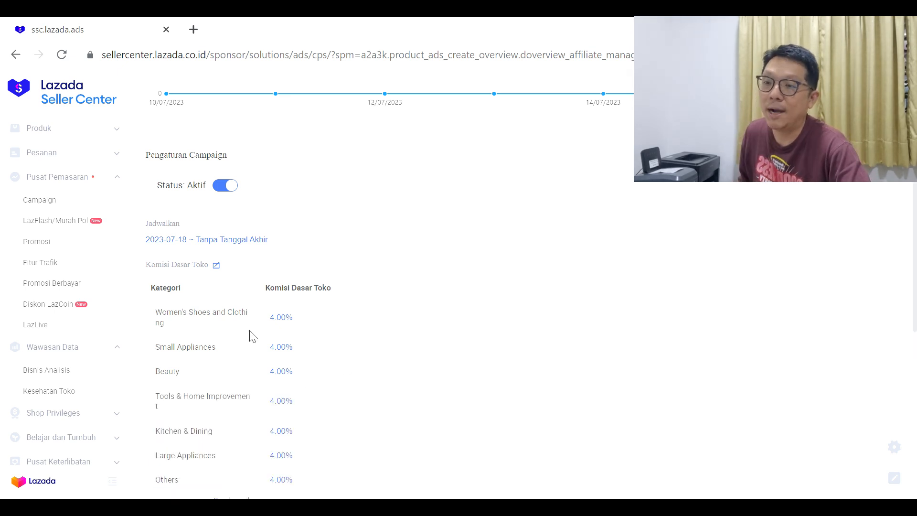
scroll(299, 319, "down", 3)
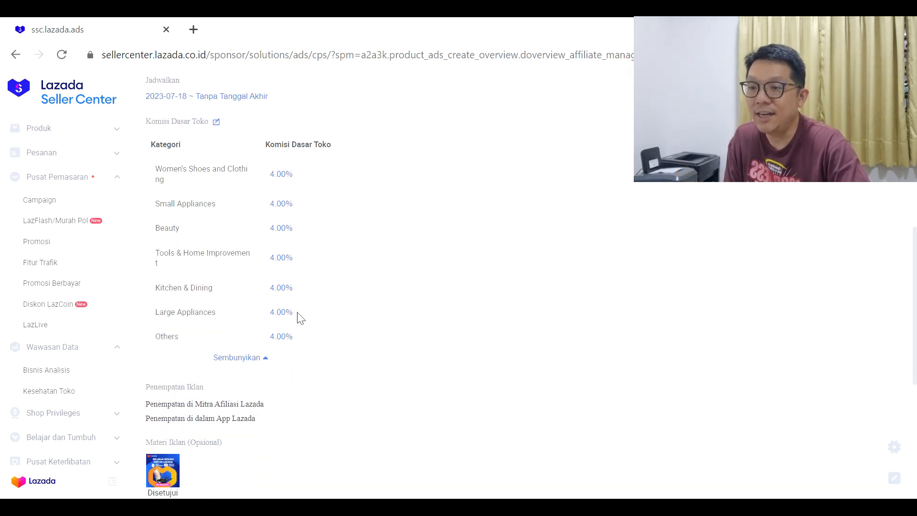
scroll(301, 316, "up", 3)
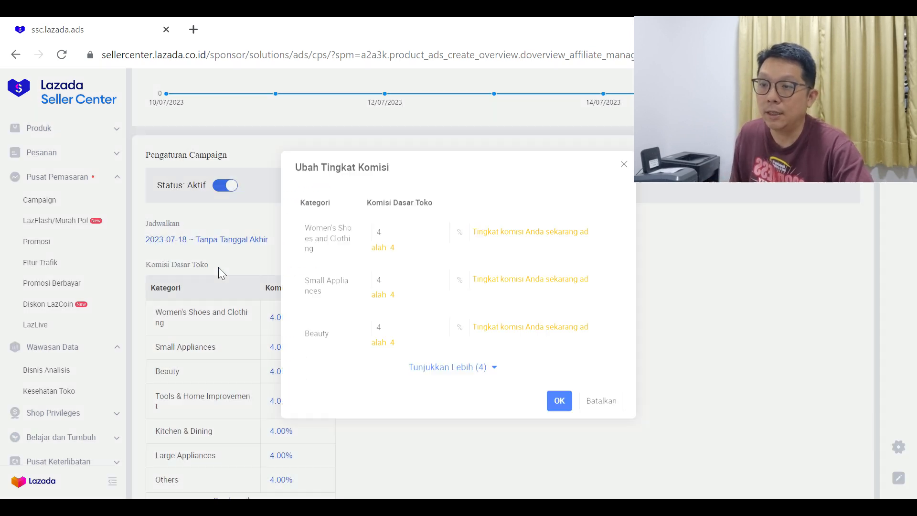
- Open the base store commission rates for editing and try 1% for Women's Shoes and Clothing
left_click(217, 266)
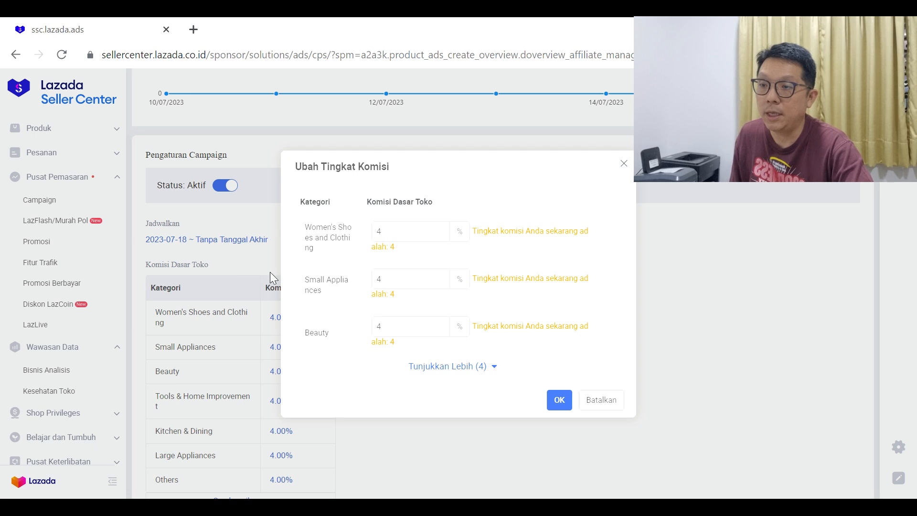
left_click(442, 336)
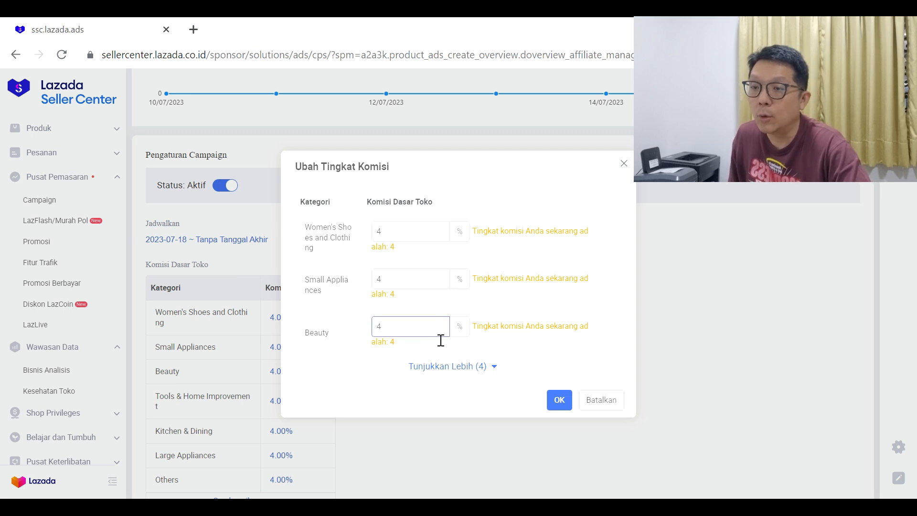
left_click(425, 283)
left_click(405, 238)
left_click_drag(405, 238, 363, 243)
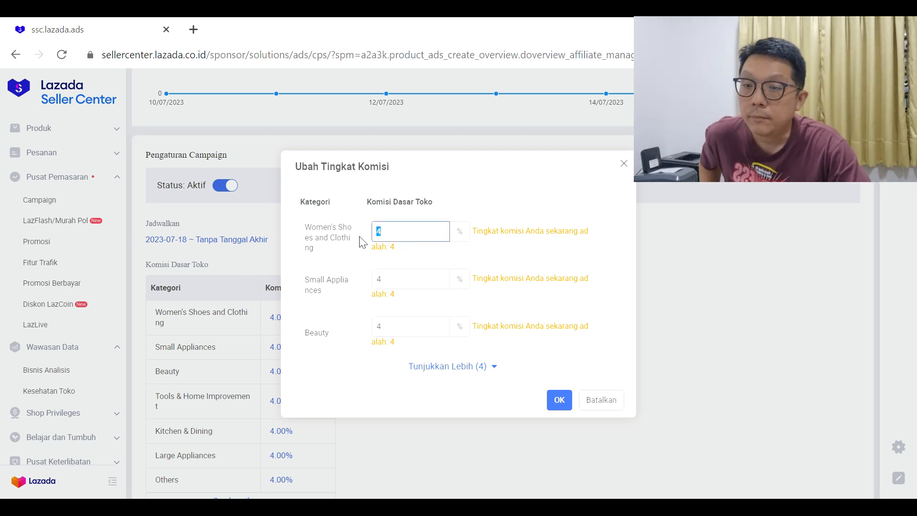
type("1")
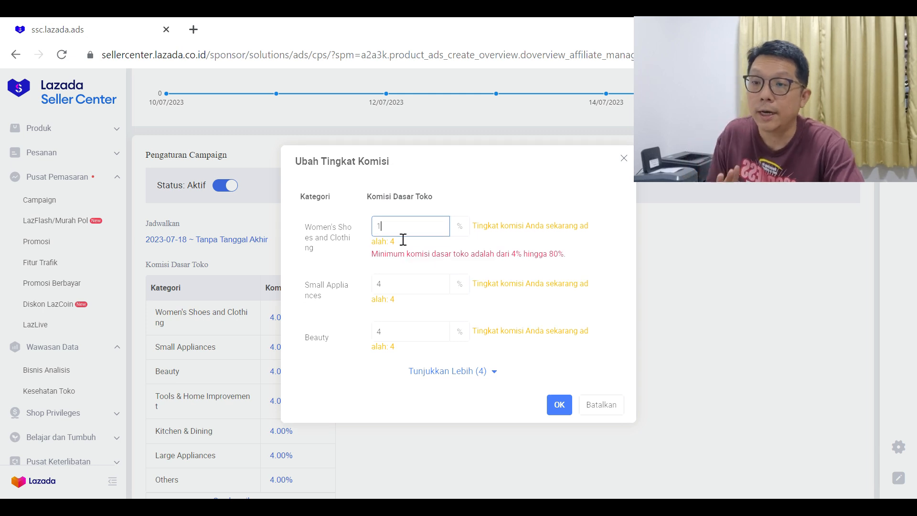
left_click_drag(400, 240, 369, 239)
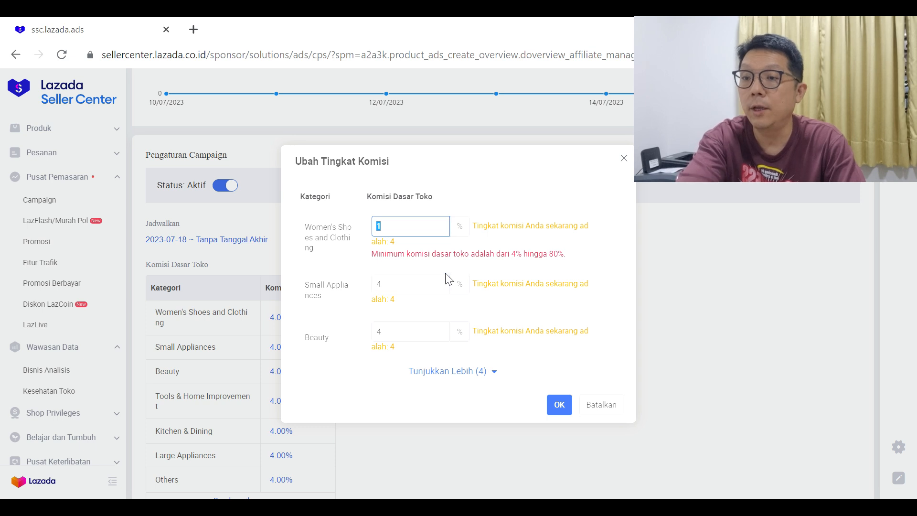
- Expand the full category list in the commission dialog and, after trying 0%, set Women's Shoes and Clothing to 4%
left_click(491, 372)
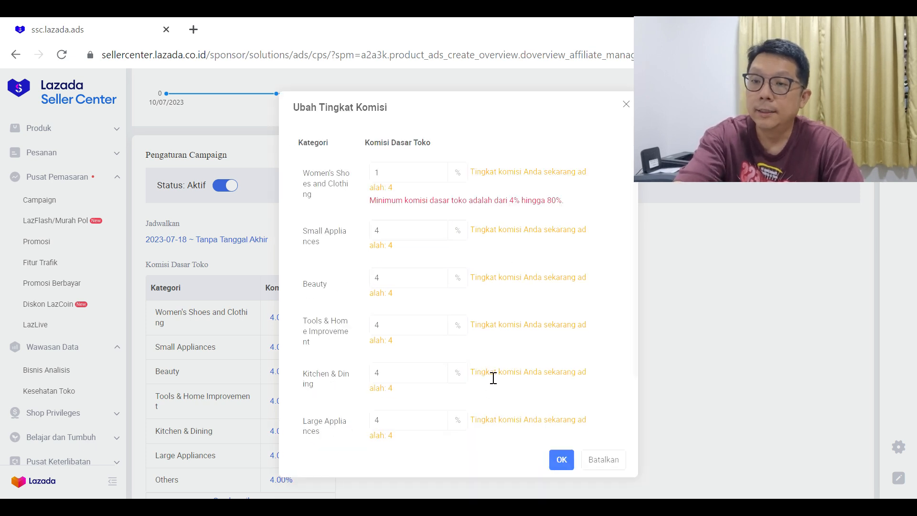
scroll(526, 344, "down", 1)
scroll(516, 360, "up", 2)
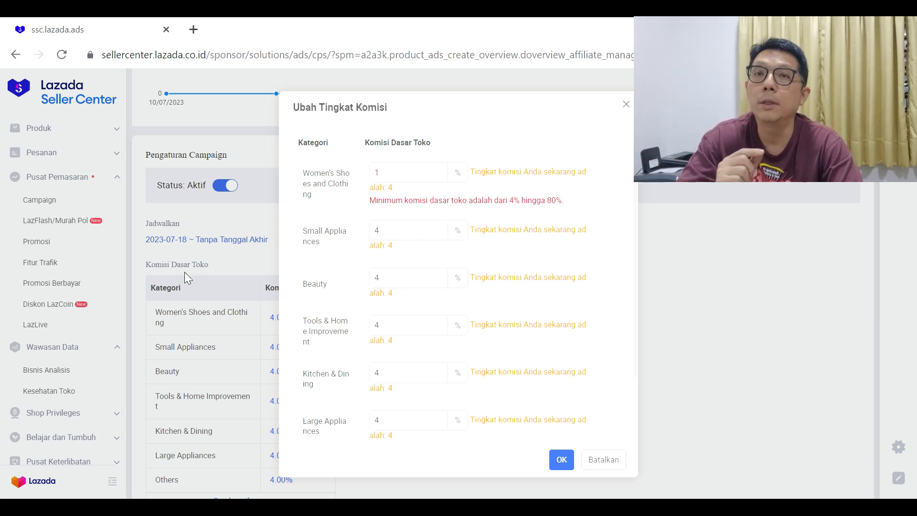
left_click(396, 179)
key("BackSpace")
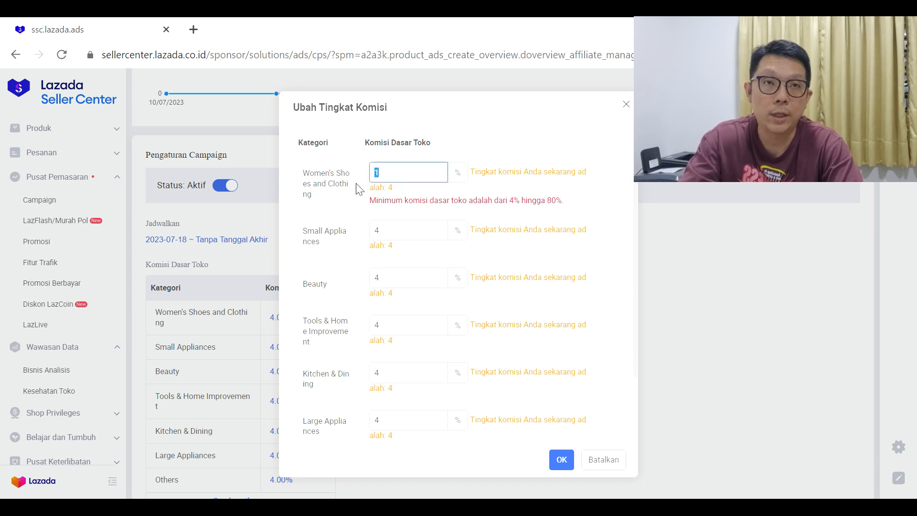
type("0")
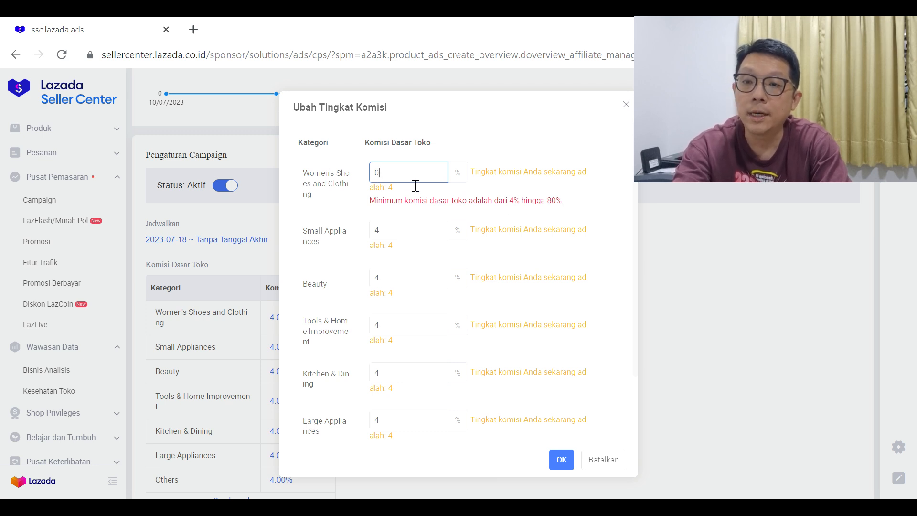
double_click(375, 172)
type("4")
- Try 1% as the Small Appliances base commission and set it to 2.2%
double_click(380, 224)
type("1")
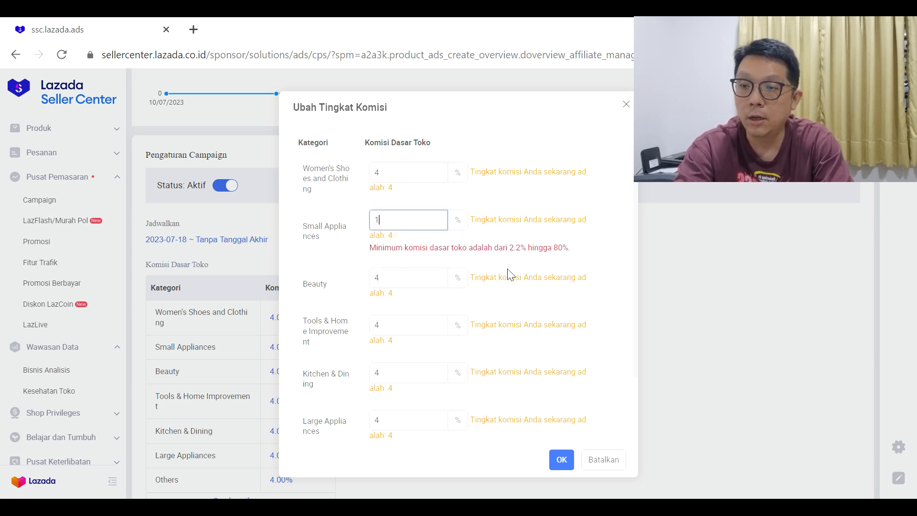
left_click_drag(417, 230, 367, 229)
type("2.2")
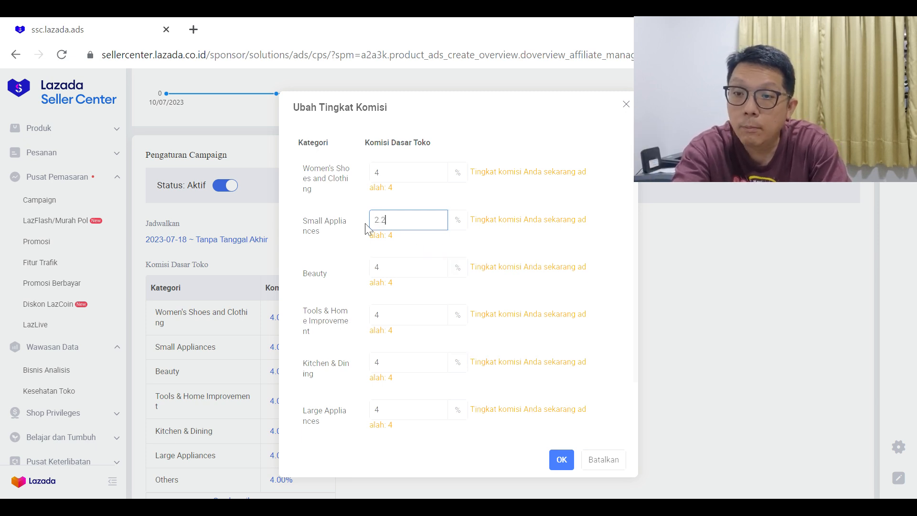
- Try 1% as the Beauty base commission and set it to 4%
left_click(416, 246)
left_click_drag(401, 271, 366, 276)
type("1")
type("4")
scroll(420, 260, "down", 2)
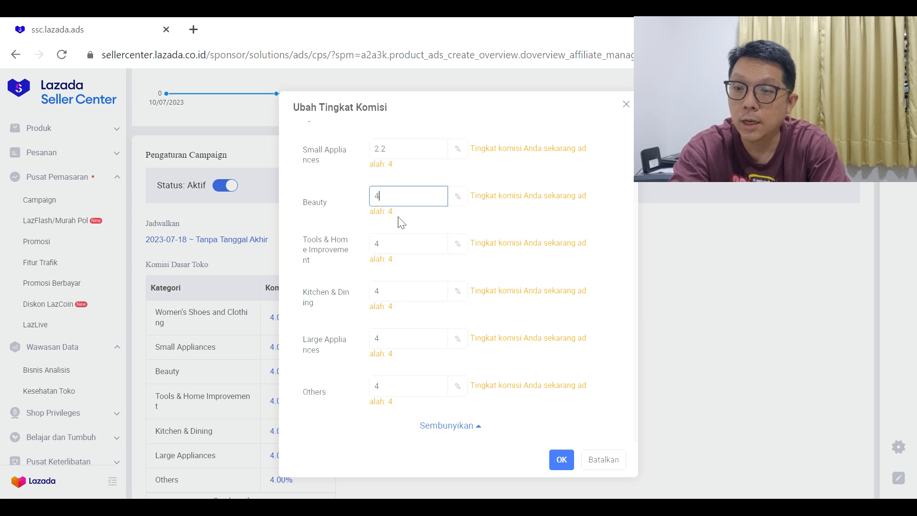
scroll(382, 212, "up", 2)
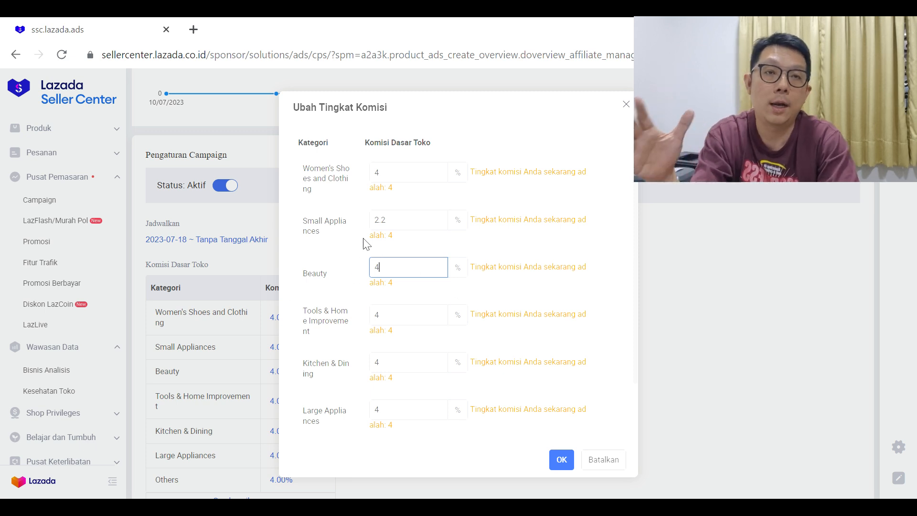
- Try 0% as the Tools & Home Improvement base commission and set it to 3%
left_click_drag(325, 242, 303, 218)
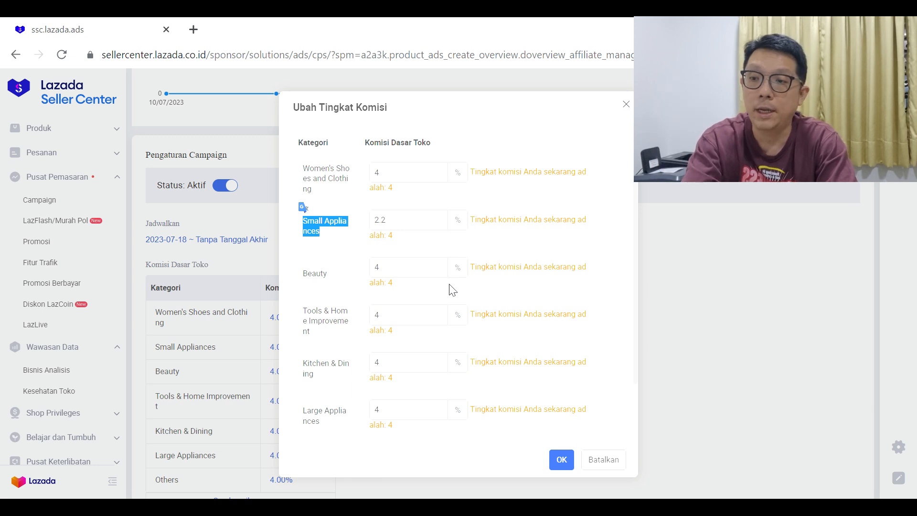
left_click(409, 228)
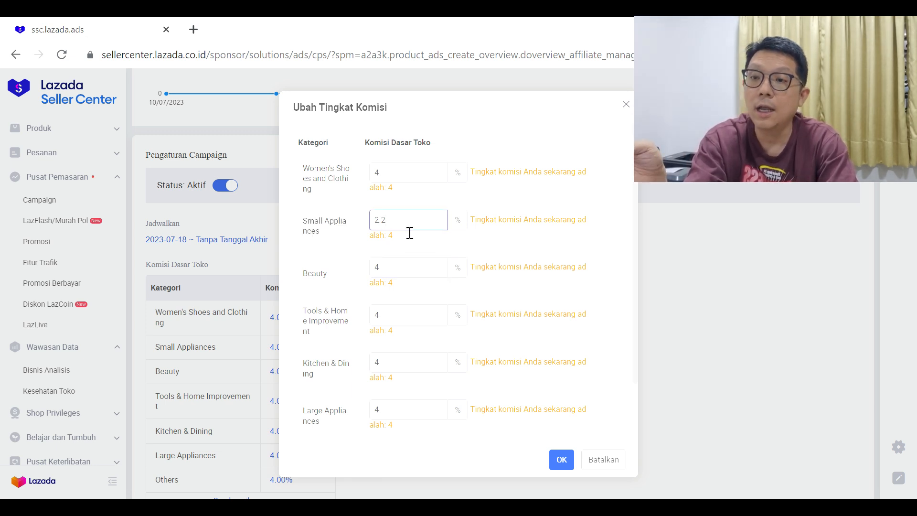
scroll(402, 311, "down", 2)
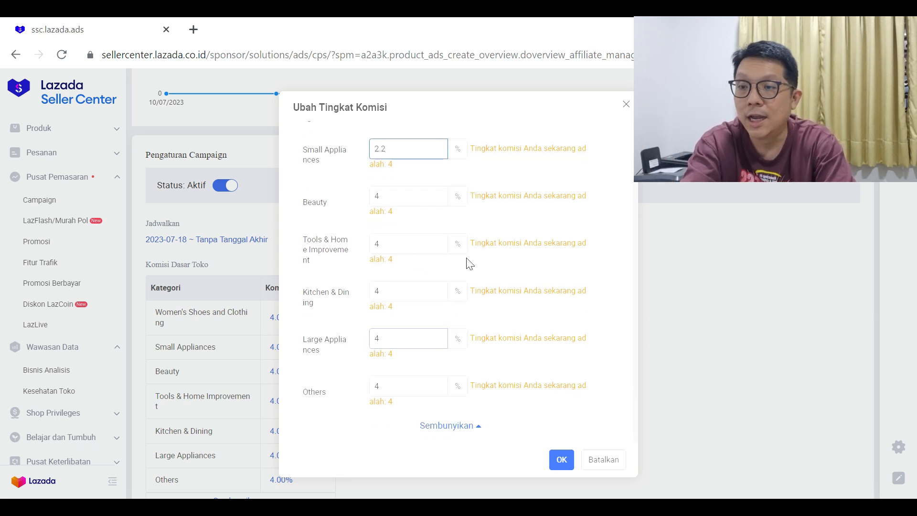
double_click(381, 256)
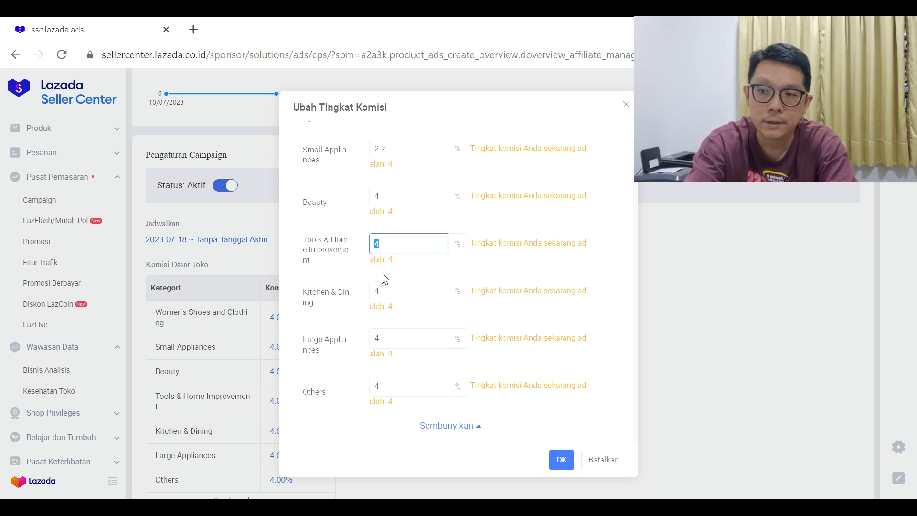
type("0")
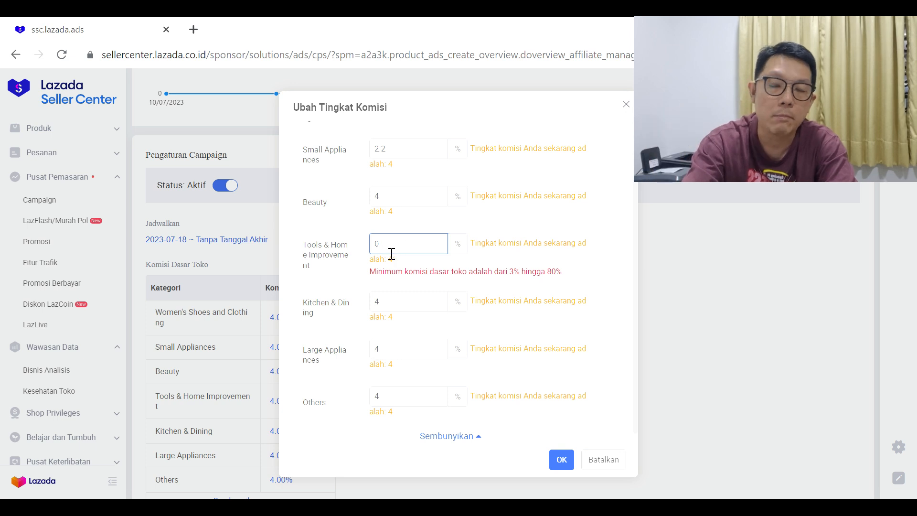
key("BackSpace")
type("3")
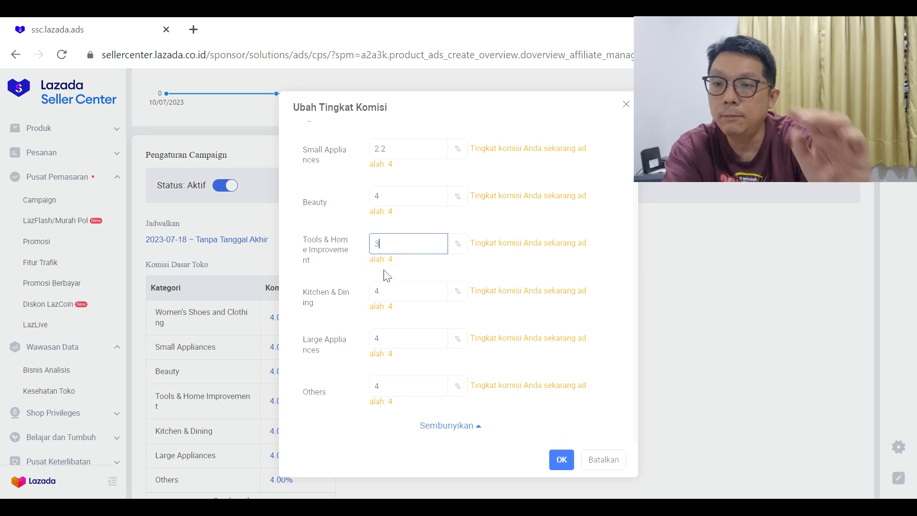
- Try 1% and 2% as the Kitchen & Dining base commission and set it to 3%
double_click(388, 296)
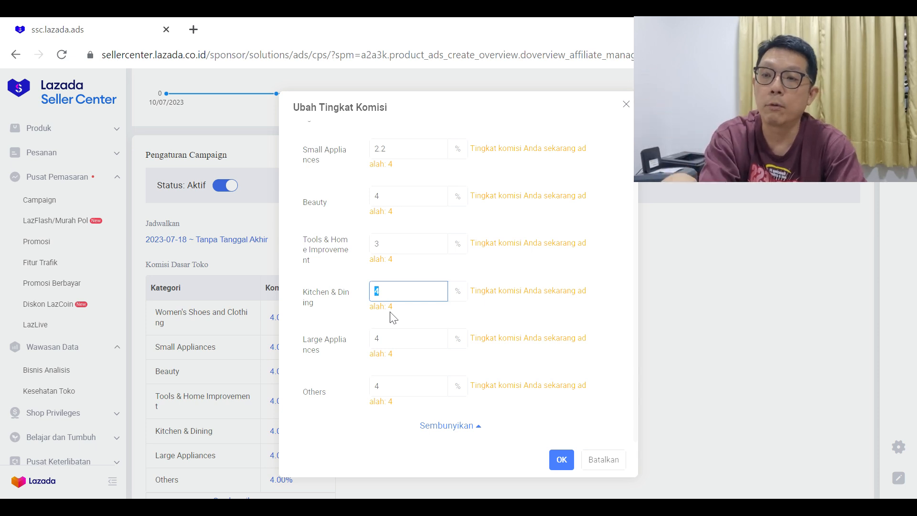
type("1")
type("2")
left_click_drag(393, 297, 371, 301)
type("3")
- Try 1% as the Large Appliances base commission and set it to 2.2%
left_click_drag(404, 344, 368, 344)
type("12.2")
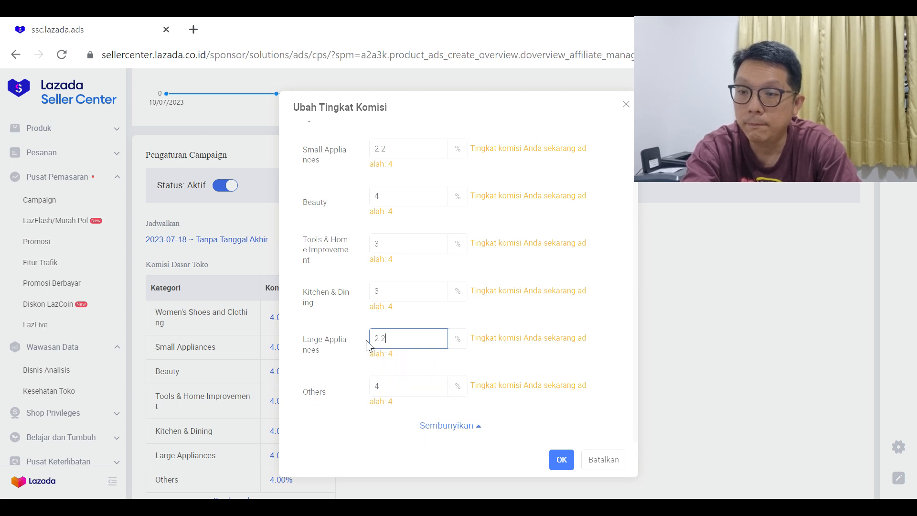
- Try 3% as the Others base commission, set it to 4%, and save the category commission rates
left_click(388, 387)
left_click_drag(387, 397, 380, 398)
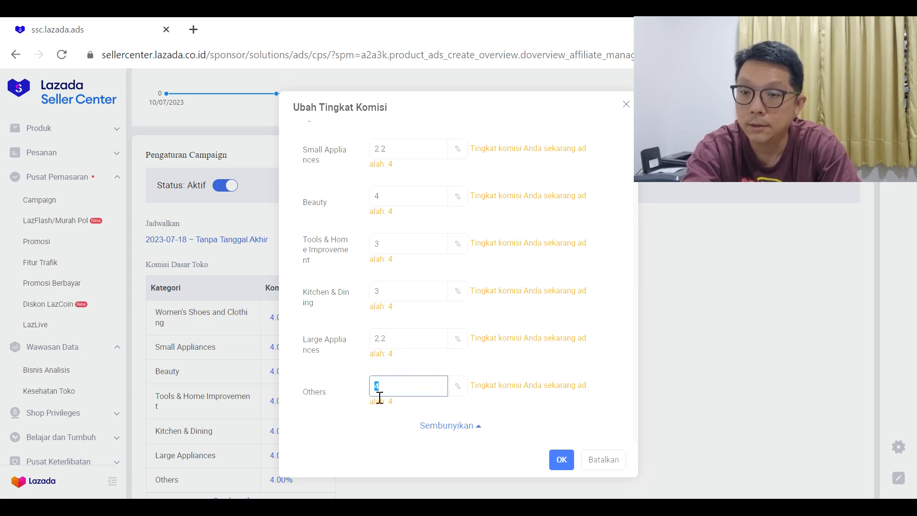
type("2")
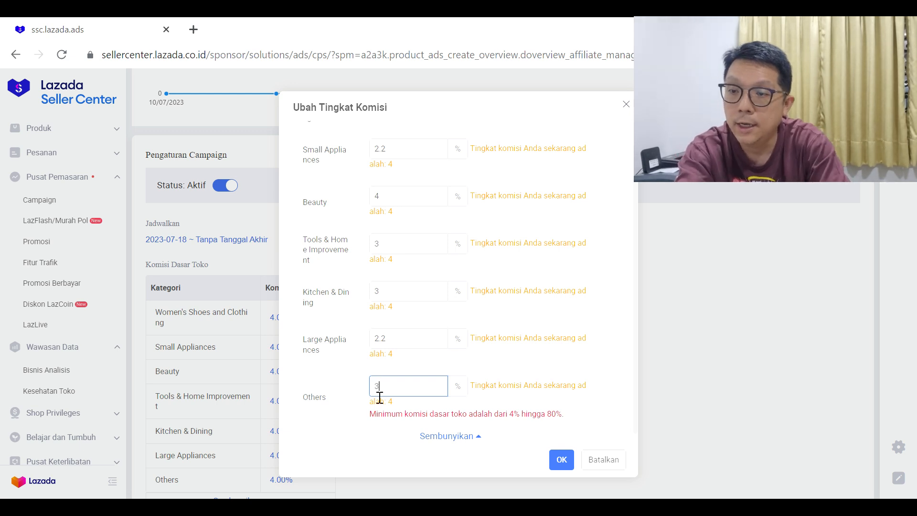
scroll(512, 321, "up", 3)
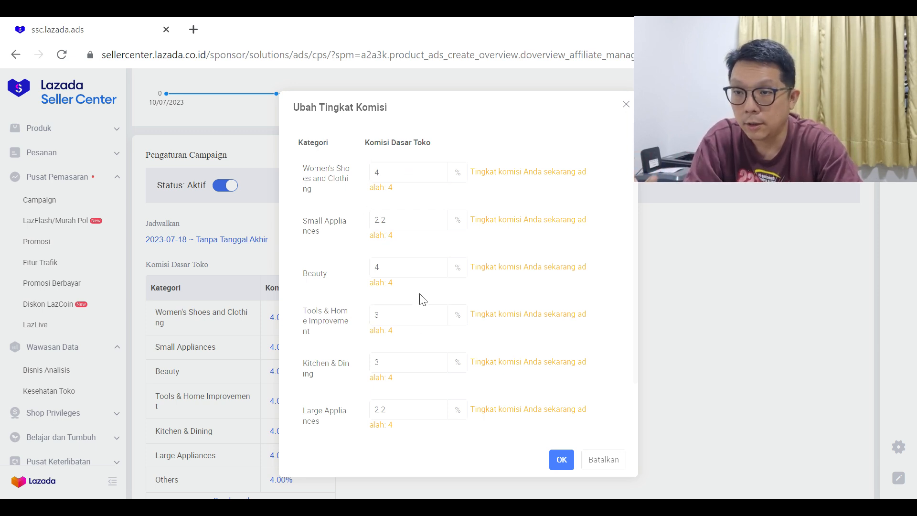
scroll(511, 318, "down", 2)
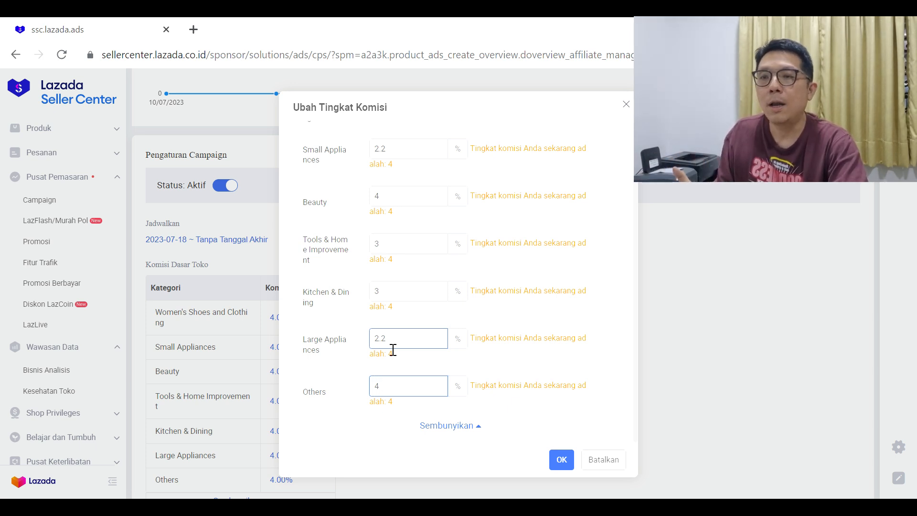
left_click(565, 461)
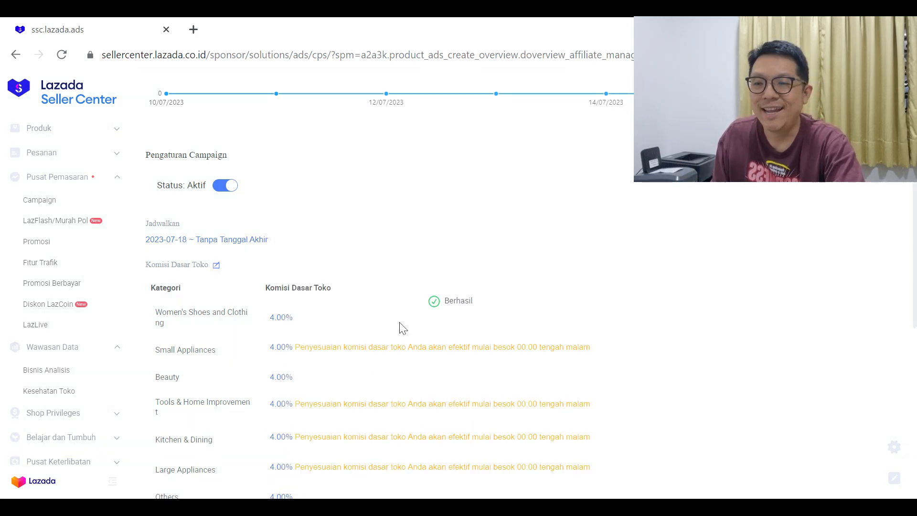
- Review the saved base commission table and the adjustment notices beside the changed categories
scroll(383, 321, "down", 3)
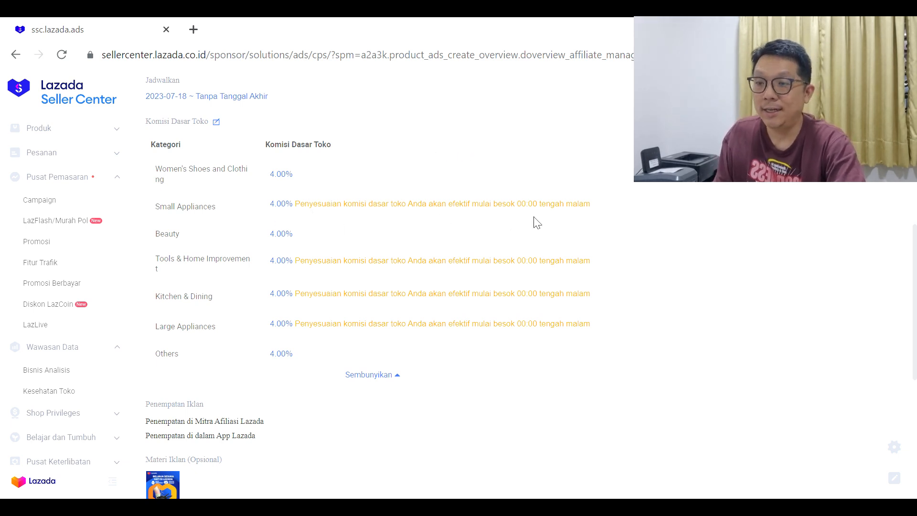
scroll(219, 147, "up", 2)
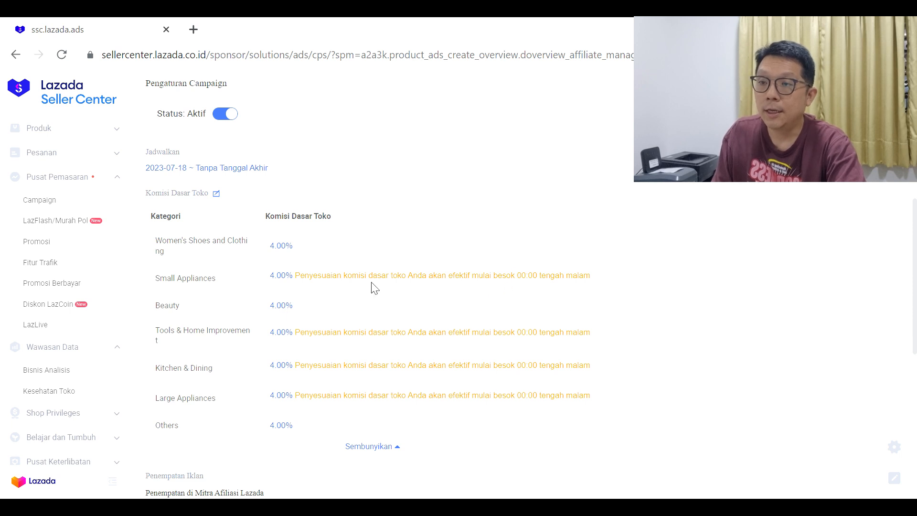
left_click_drag(296, 332, 562, 351)
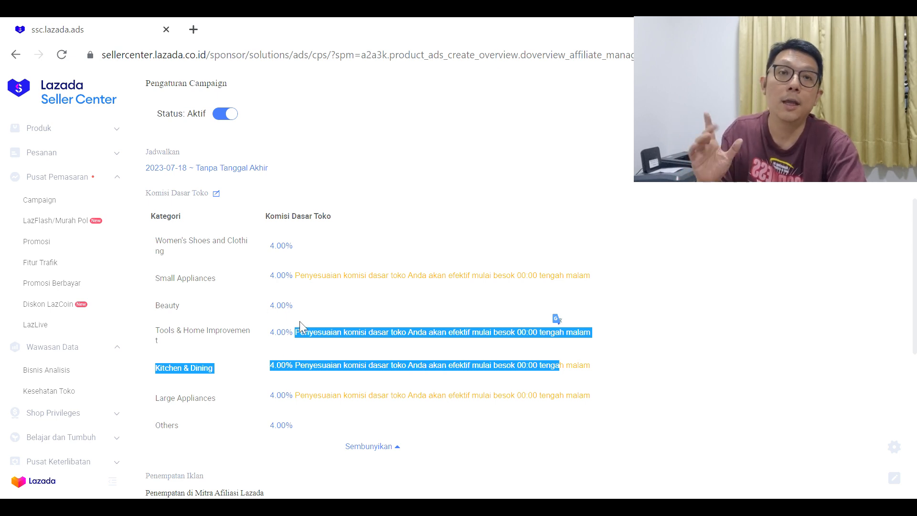
left_click(373, 302)
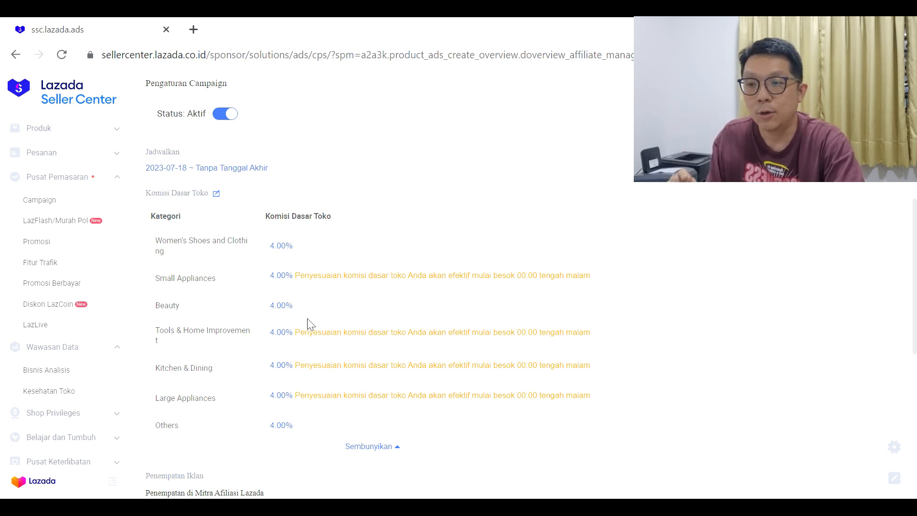
- Open the campaign's ad materials, preview the suggested banners such as 600x600 copy 3.jpg, and close the selection unchanged
scroll(375, 323, "down", 5)
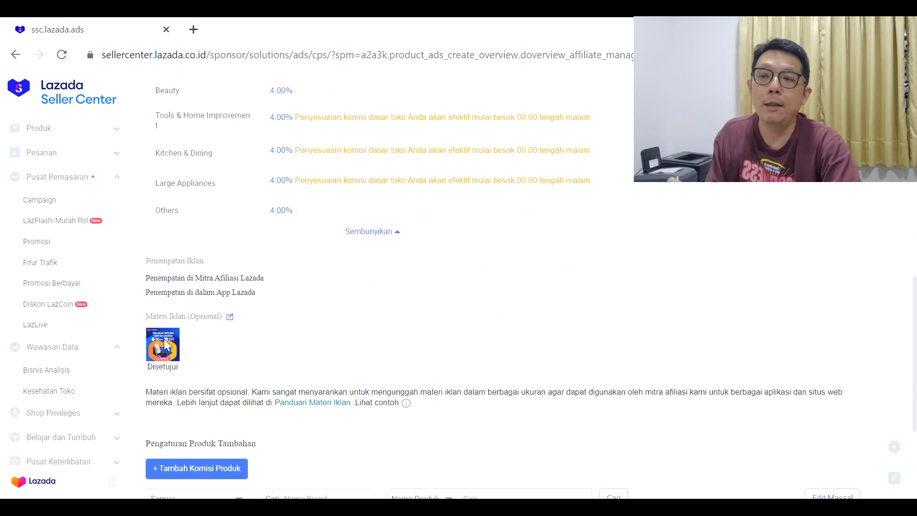
left_click(236, 318)
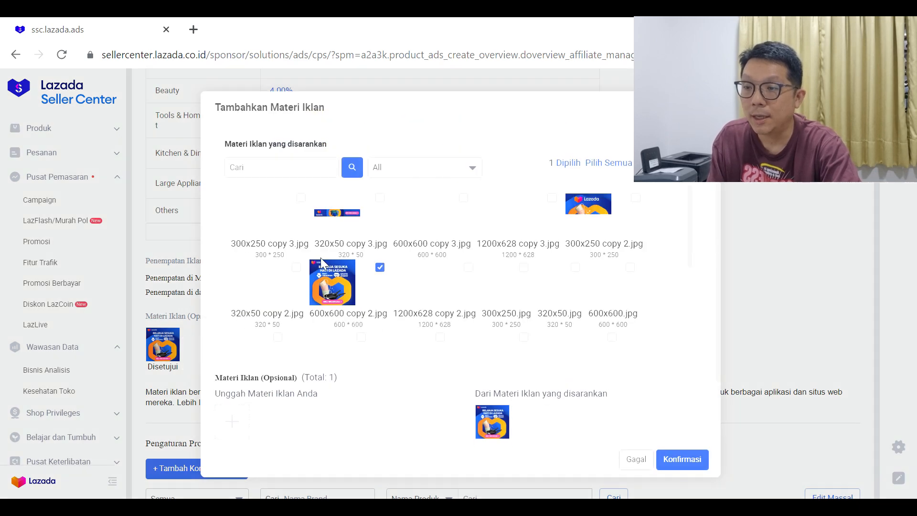
mouse_move(334, 309)
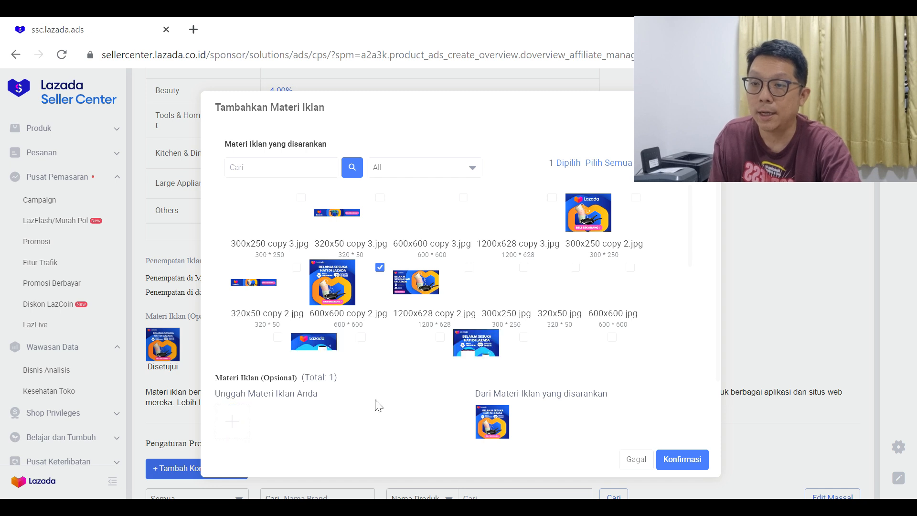
mouse_move(512, 424)
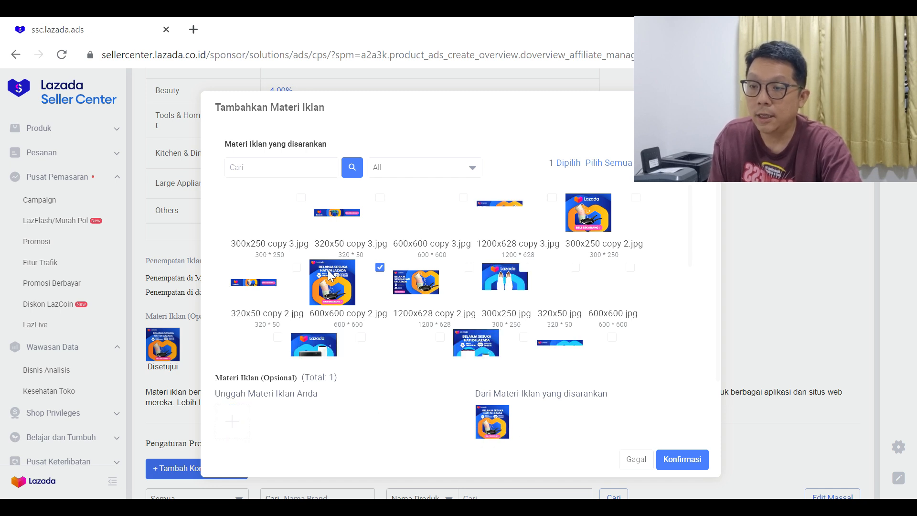
mouse_move(341, 282)
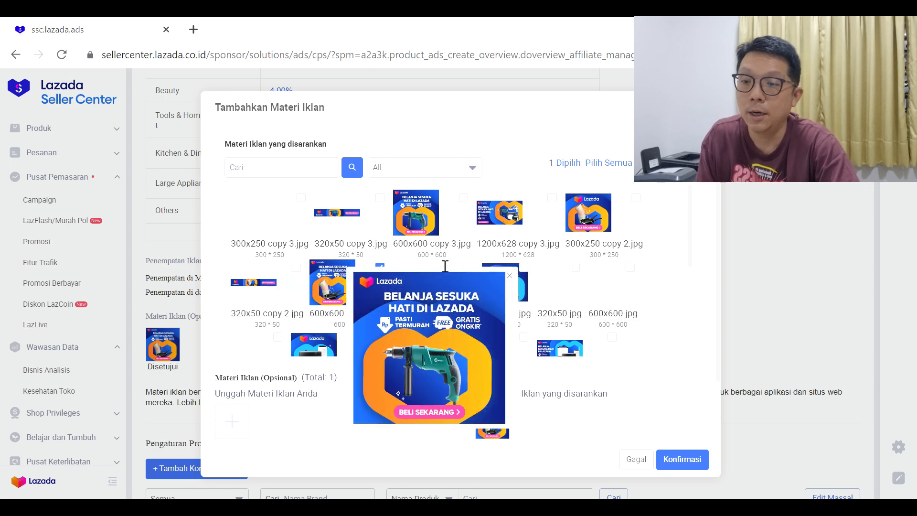
mouse_move(432, 223)
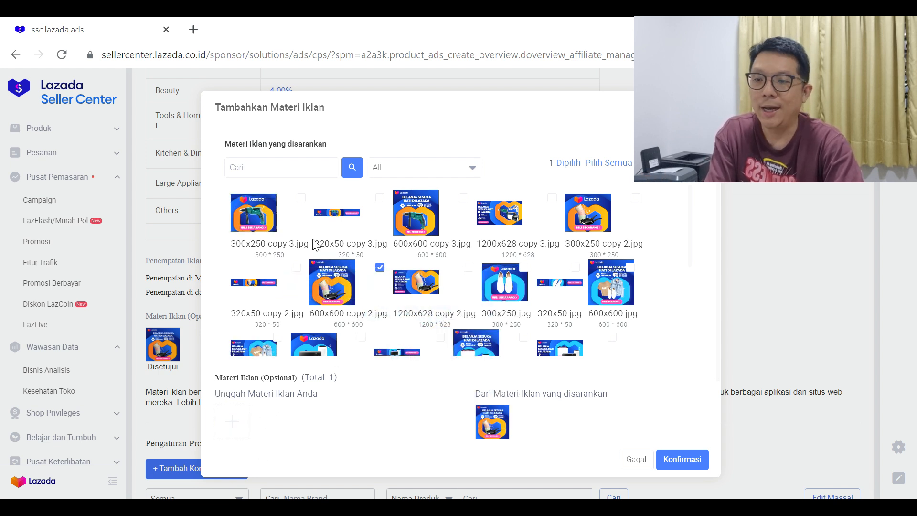
left_click_drag(230, 244, 273, 247)
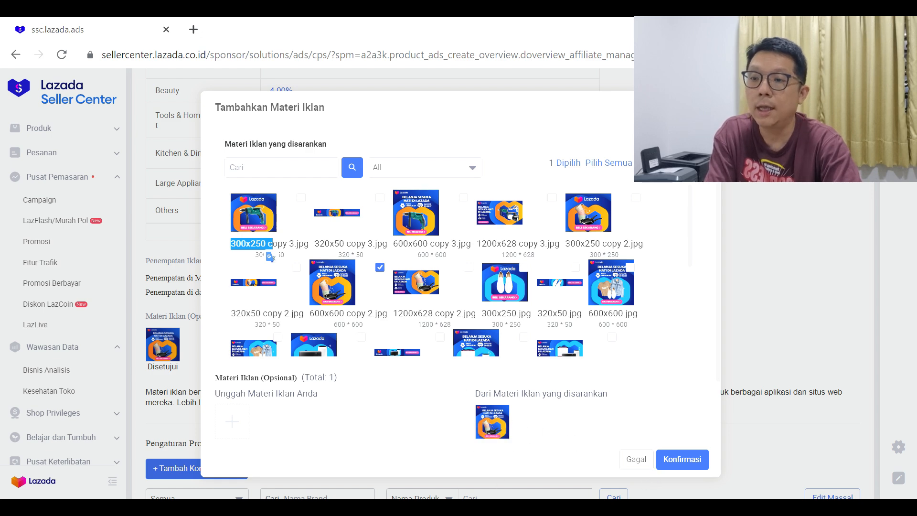
left_click(708, 106)
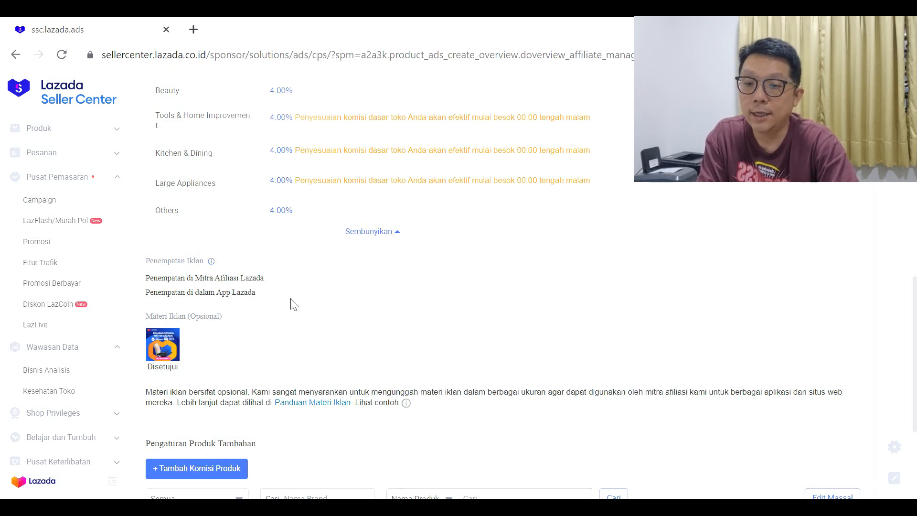
- Reopen the campaign's ad materials, examine the suggested 600x600 copy 3.jpg banner again, and close the selection
scroll(256, 296, "down", 2)
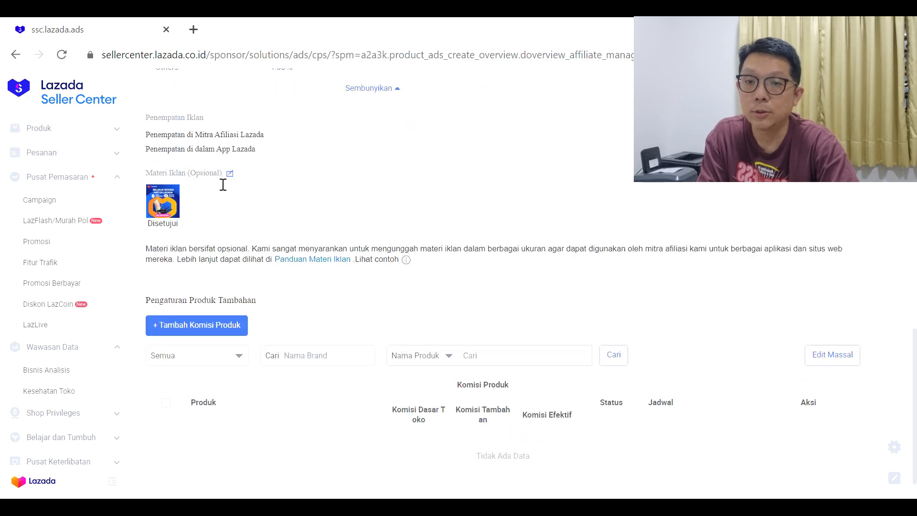
left_click(231, 174)
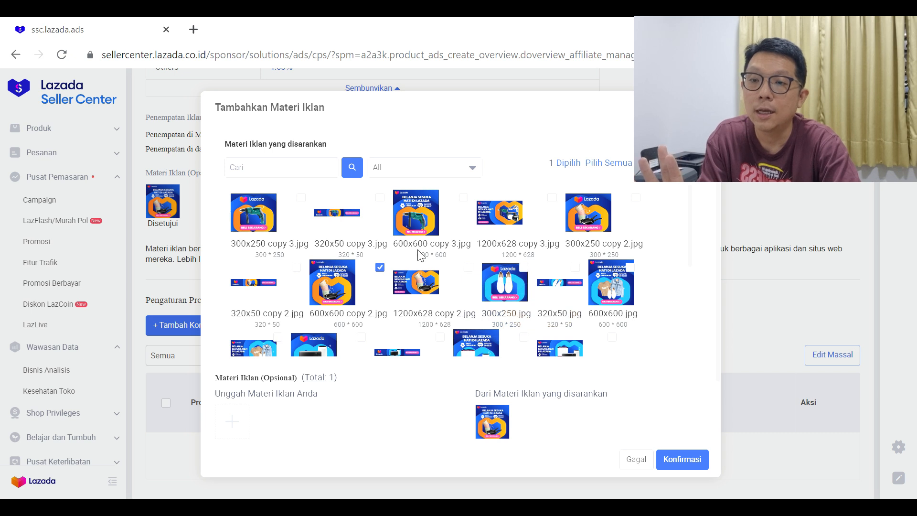
mouse_move(418, 250)
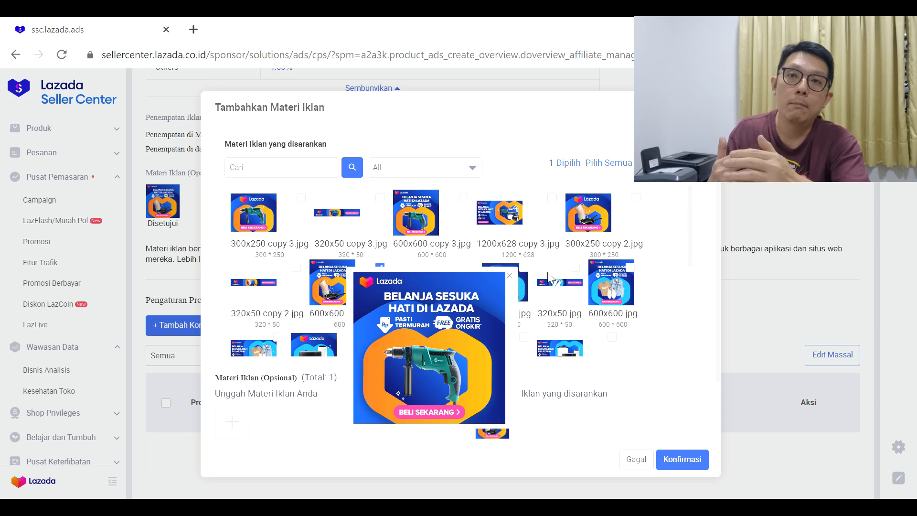
left_click(706, 107)
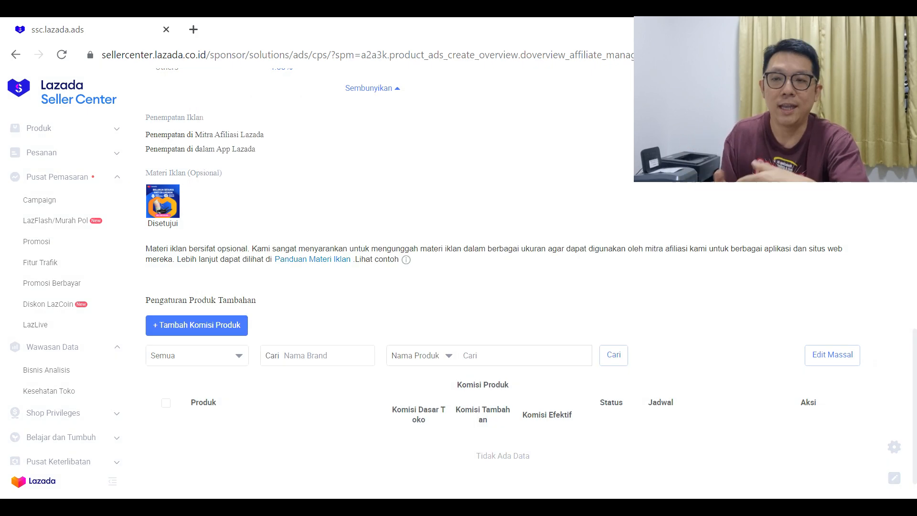
- Review the affiliate promotion summary, campaign settings and commission table down to the Lazada affiliate partner ad placement
scroll(274, 273, "up", 1)
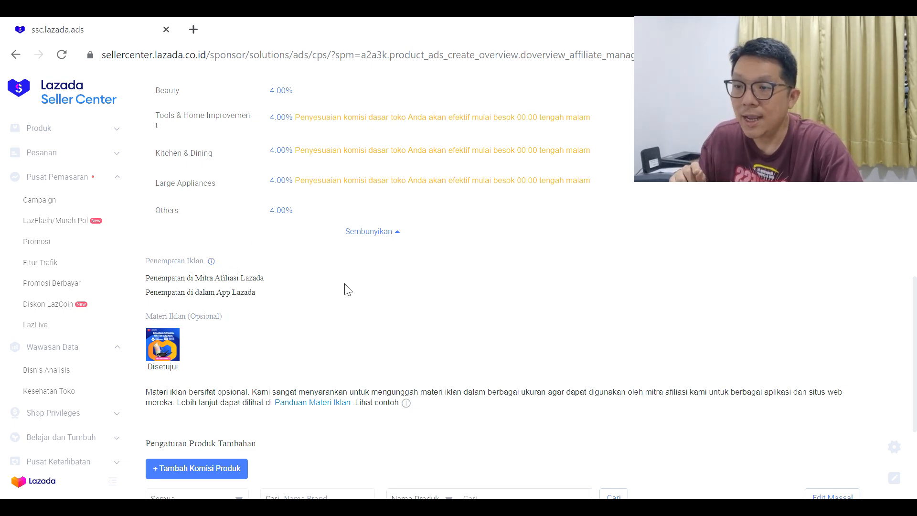
scroll(417, 298, "up", 9)
scroll(436, 289, "up", 3)
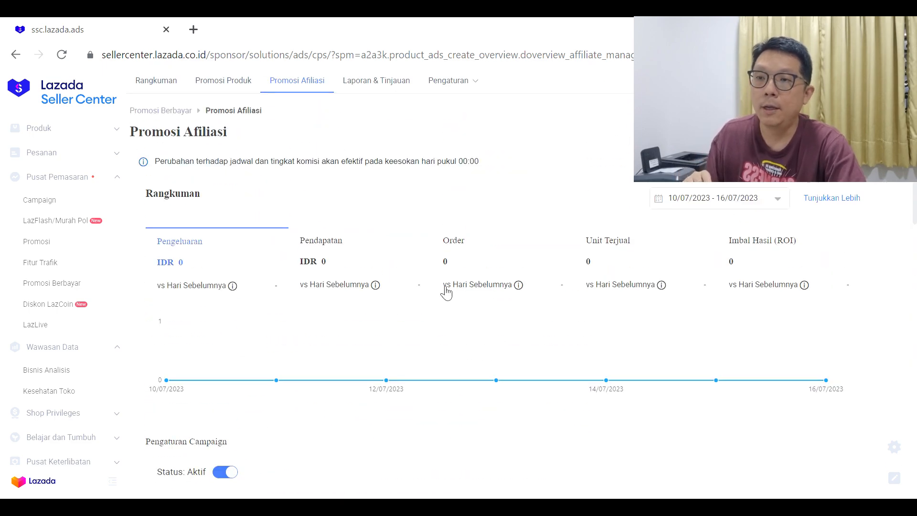
scroll(427, 328, "down", 3)
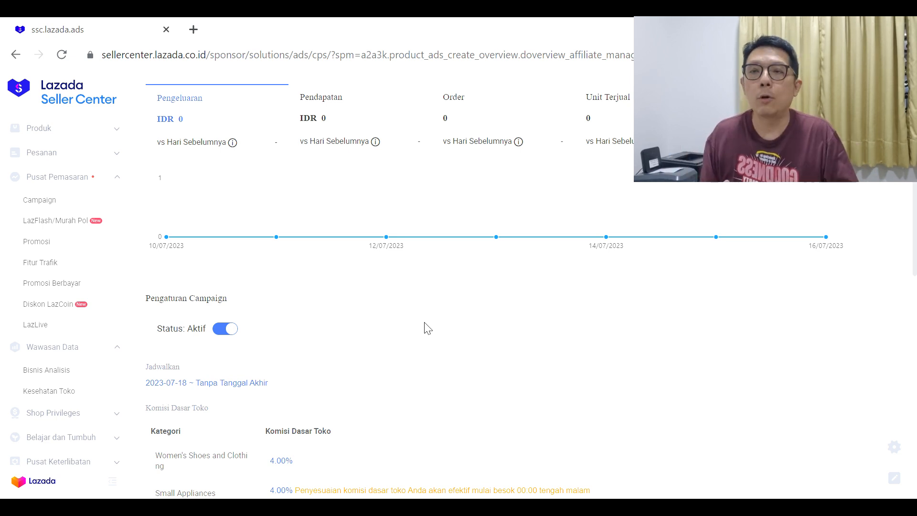
scroll(461, 349, "down", 5)
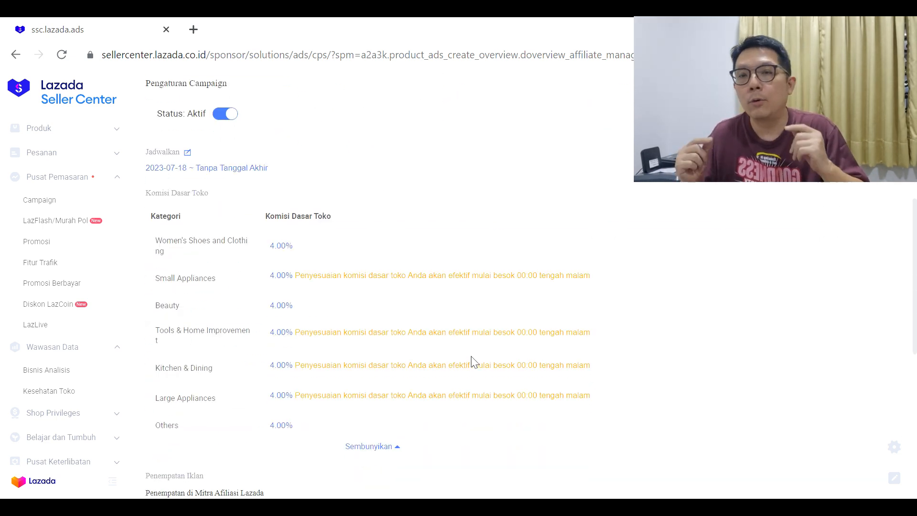
scroll(463, 361, "down", 4)
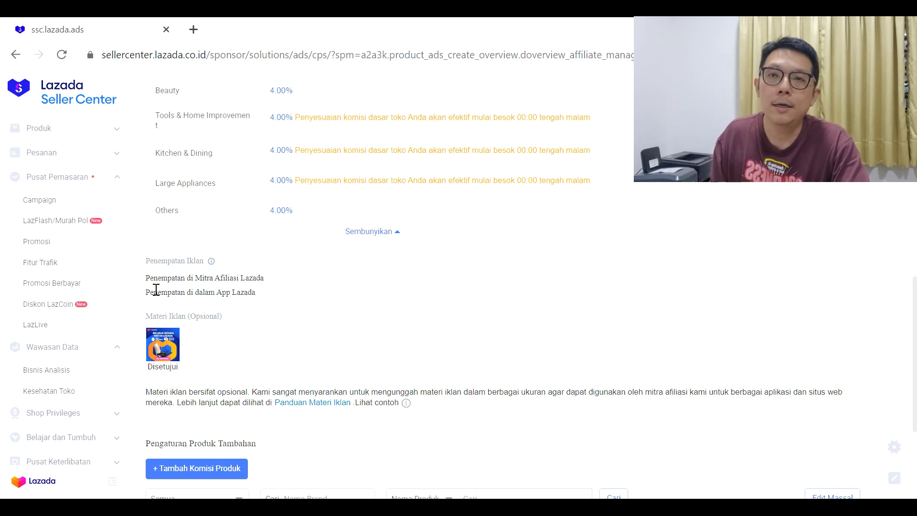
left_click_drag(270, 283, 137, 289)
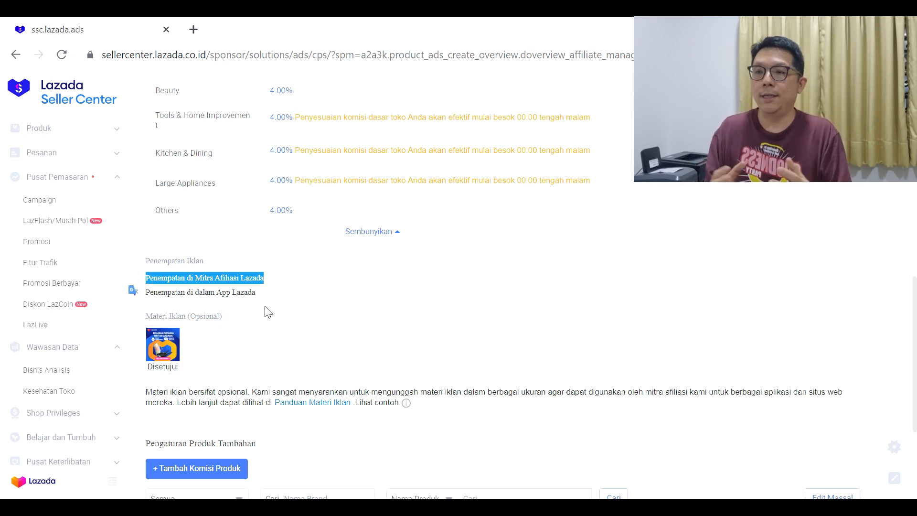
- Review the ad placements, the additional product settings, the promotion summary and the base commission table of the affiliate campaign
mouse_move(267, 299)
left_mouse_down()
mouse_move(139, 296)
mouse_move(251, 293)
mouse_move(259, 303)
left_mouse_up()
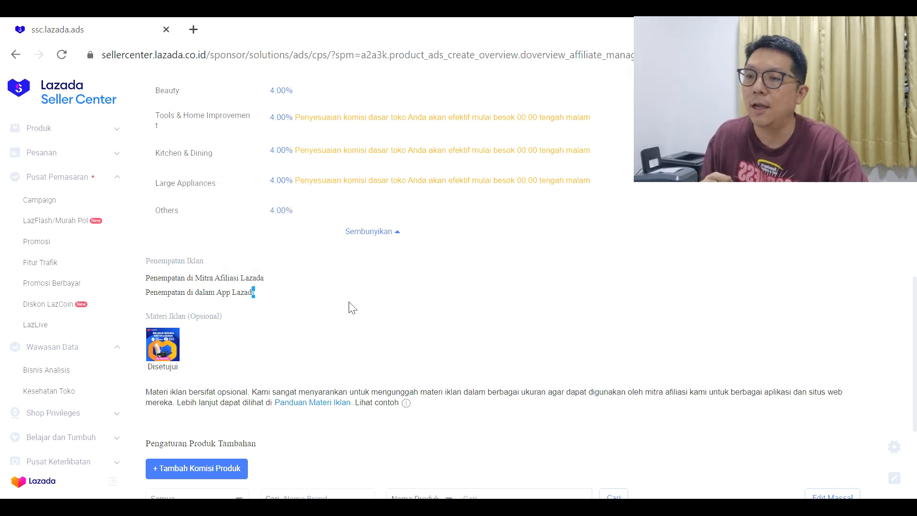
left_click(346, 343)
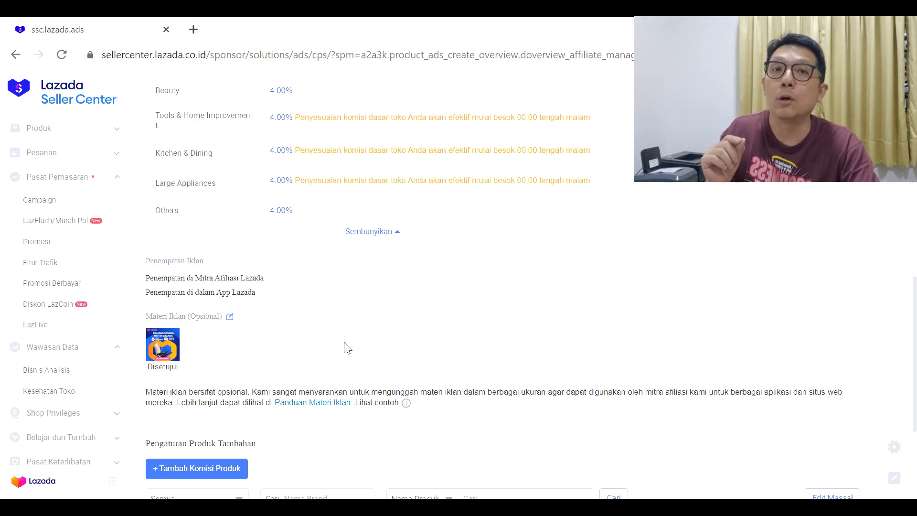
scroll(349, 325, "down", 3)
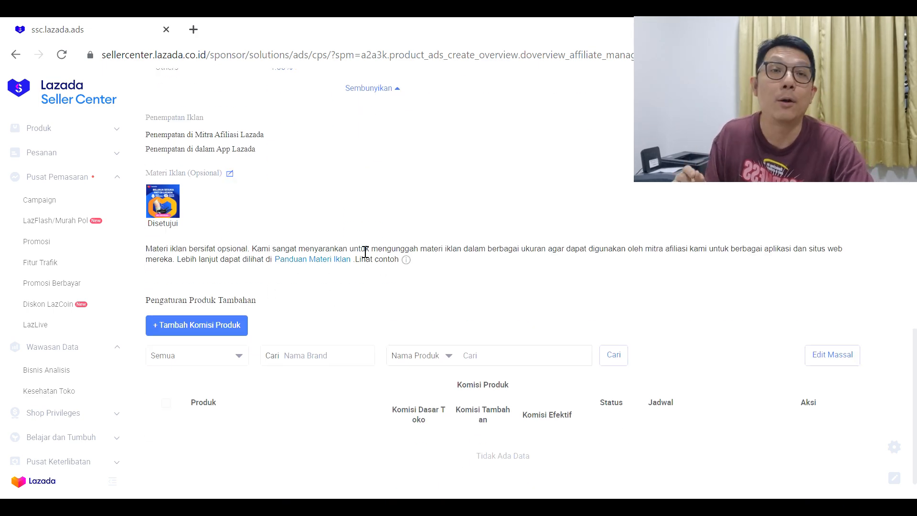
scroll(366, 253, "down", 1)
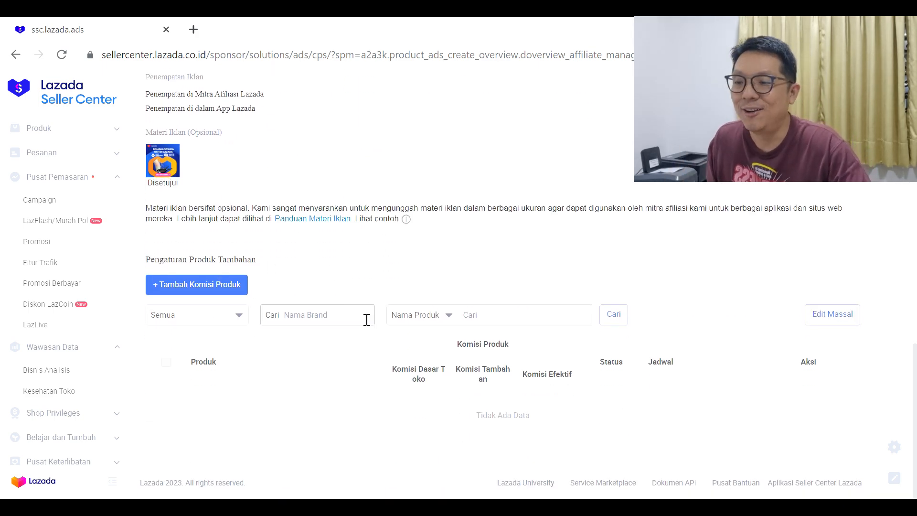
scroll(499, 326, "up", 3)
scroll(532, 294, "up", 12)
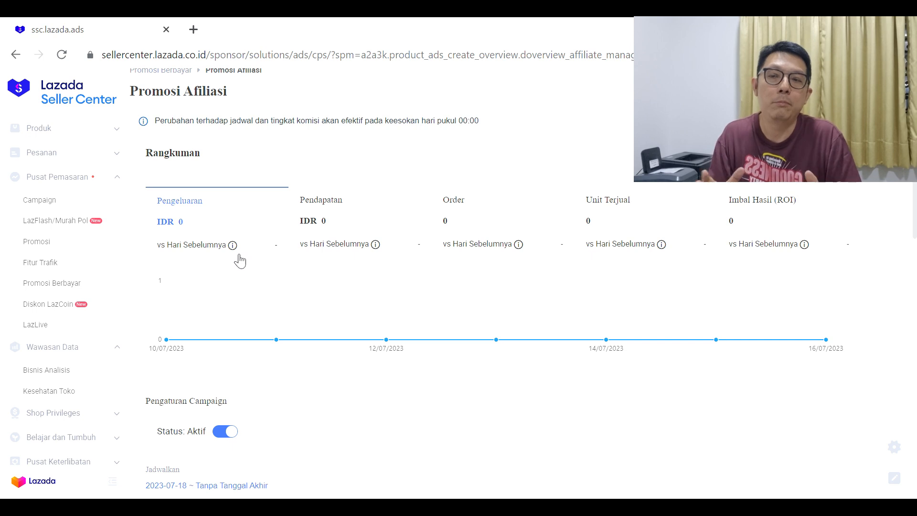
scroll(259, 294, "down", 5)
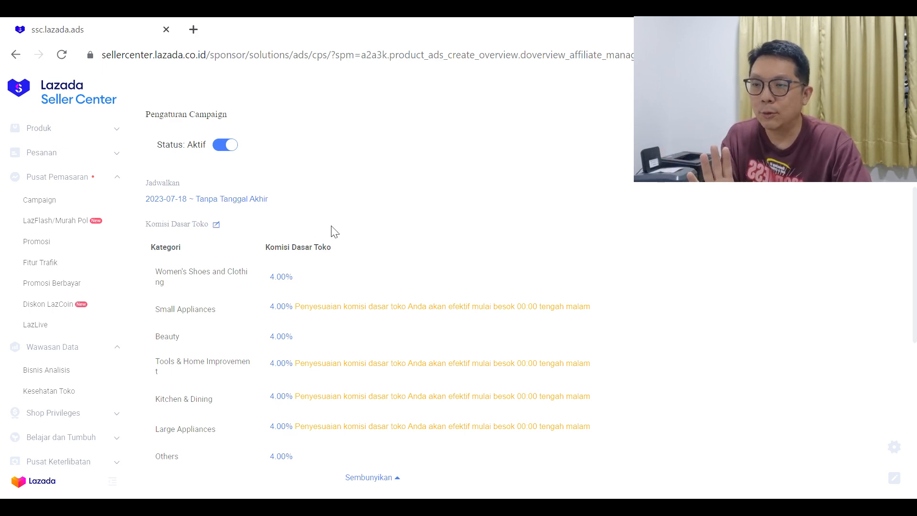
scroll(332, 236, "down", 9)
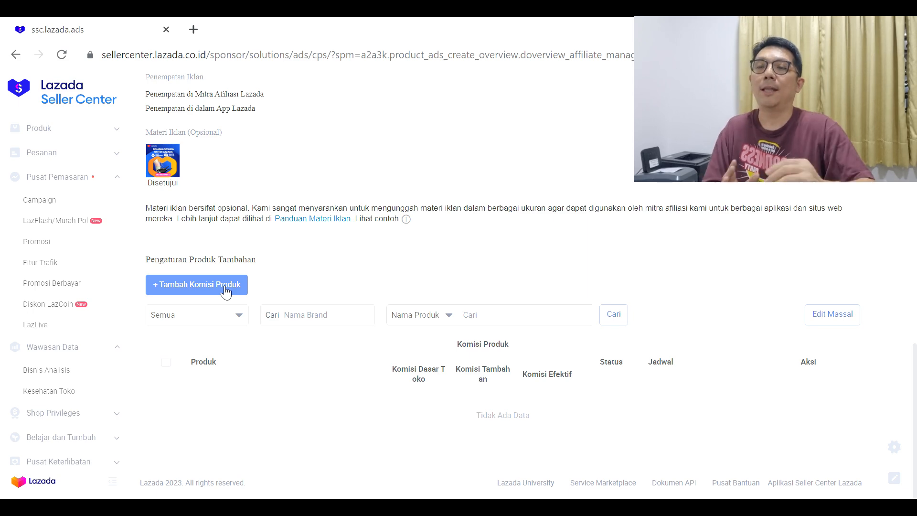
scroll(244, 254, "up", 7)
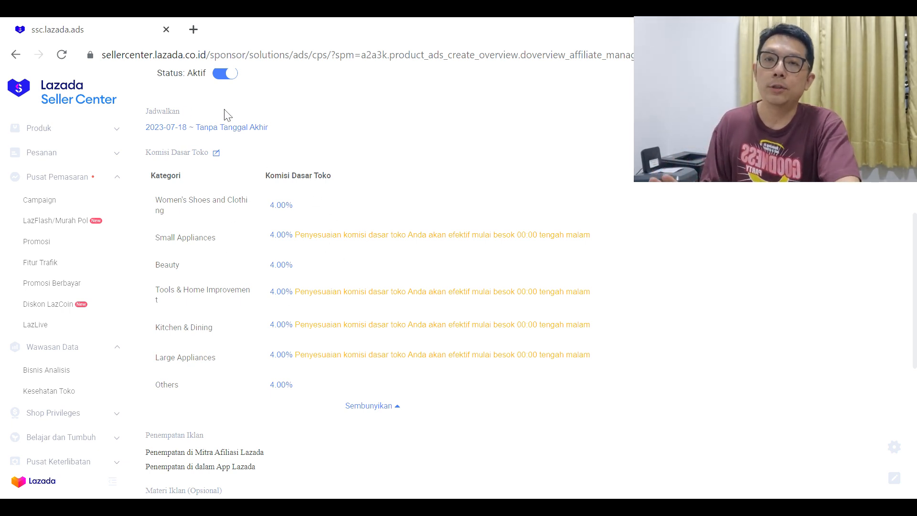
scroll(295, 217, "down", 7)
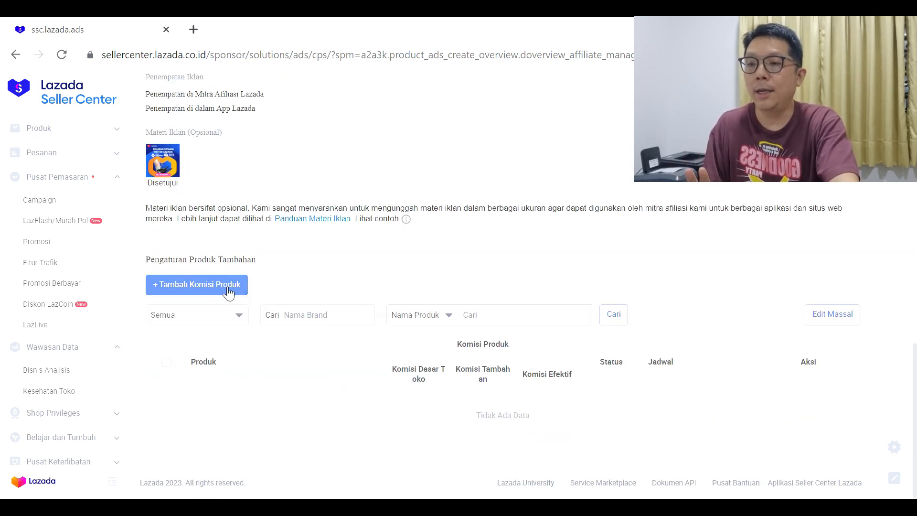
- Start adding a product commission and select the first Pisau Buah Buahan dan Sayur product, the one with stock 20
left_click(223, 288)
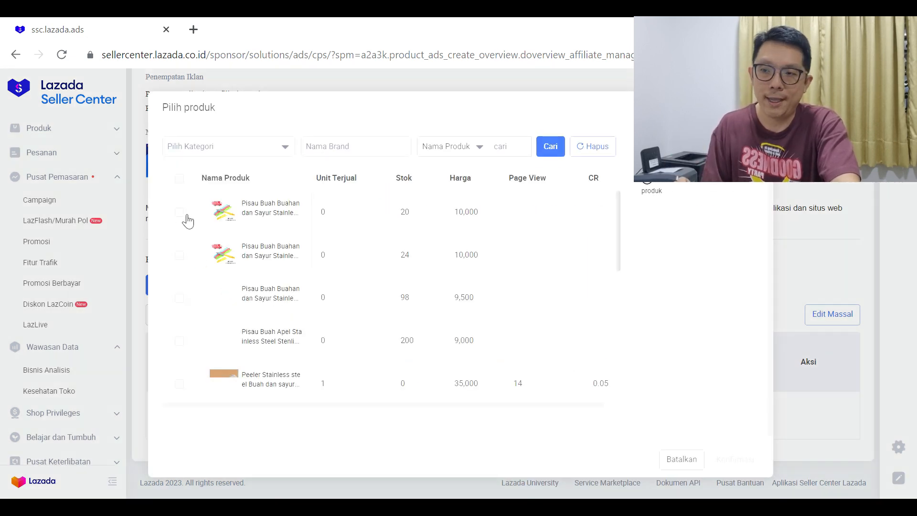
left_click(180, 212)
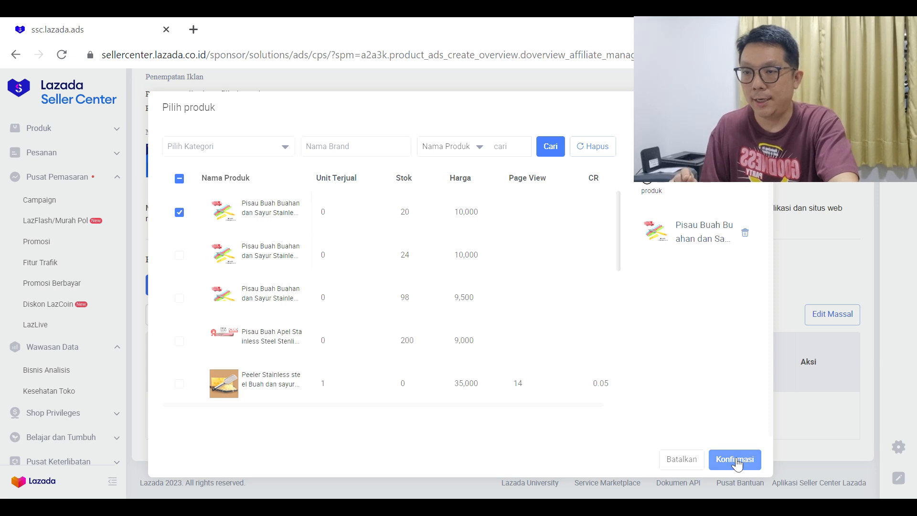
left_click(735, 459)
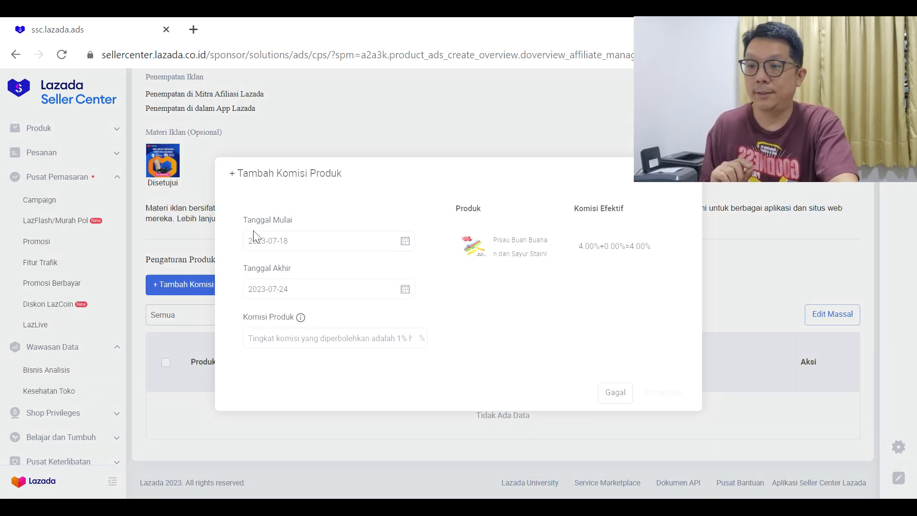
- Set the fruit knife's additional product commission to 1% and examine its effective commission formula
left_click_drag(579, 247, 605, 260)
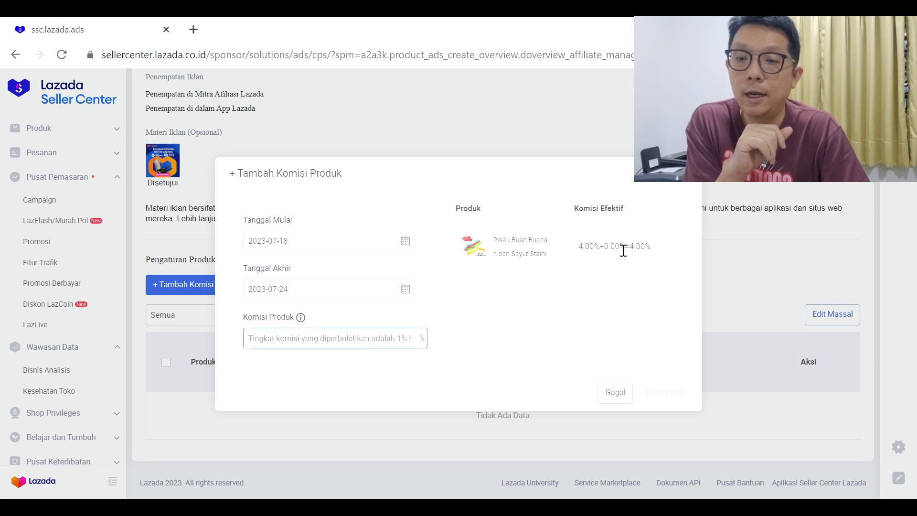
left_click_drag(615, 248, 657, 254)
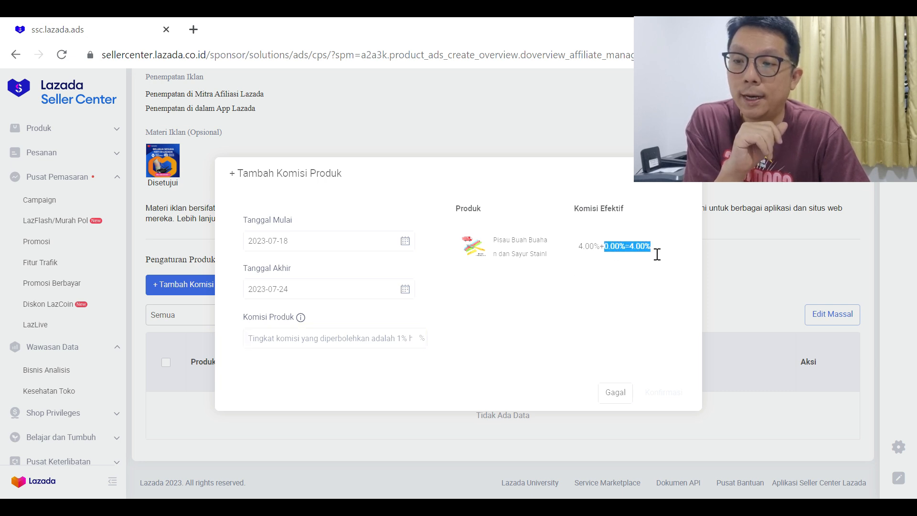
left_click(335, 339)
type("1")
left_click(468, 338)
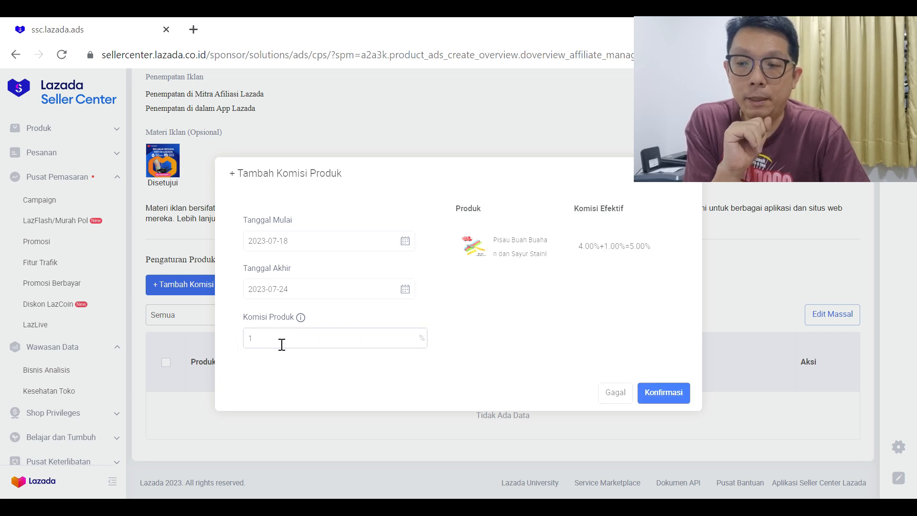
left_click_drag(654, 250, 637, 256)
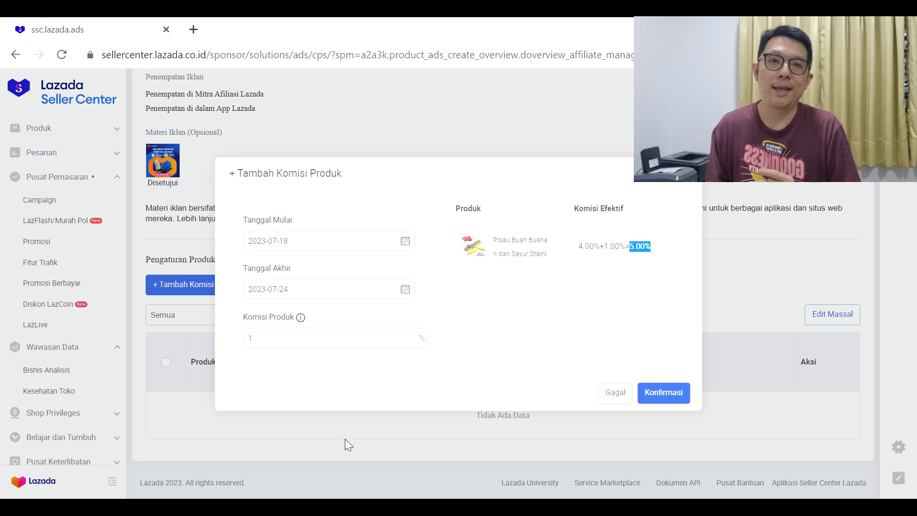
left_click_drag(276, 337, 241, 343)
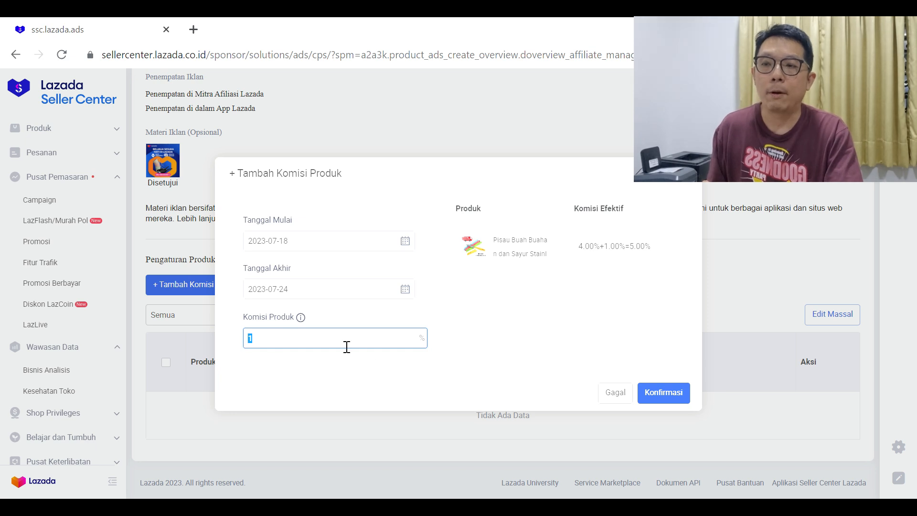
- Close the product commission form without confirming, browse the other selectable products, and cancel the product selection
left_click(696, 175)
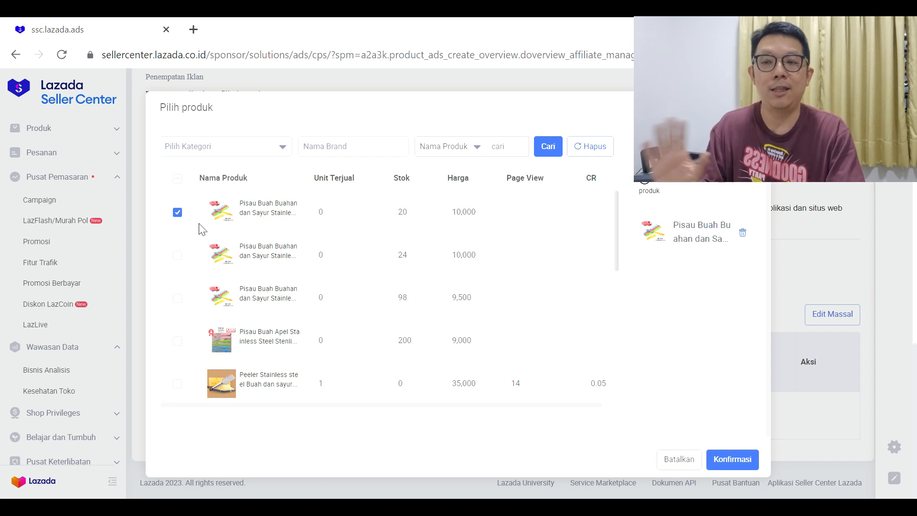
scroll(249, 261, "down", 10)
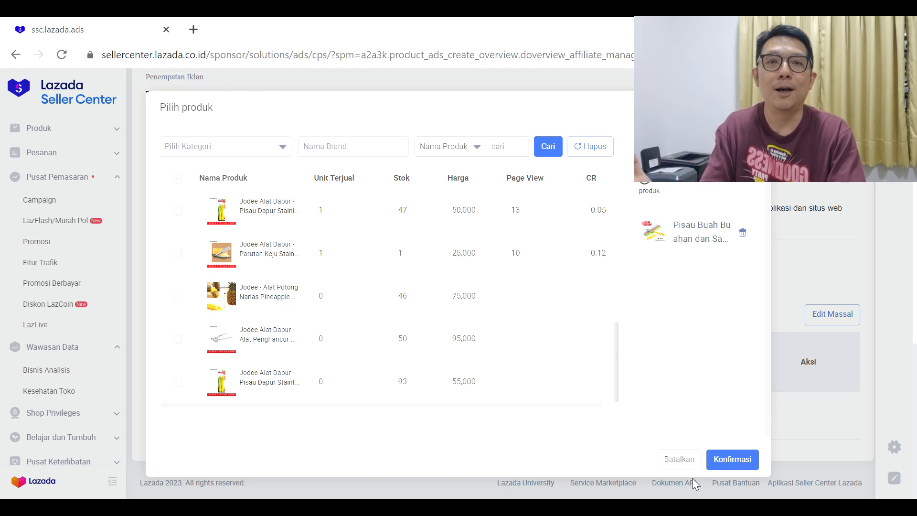
left_click(680, 460)
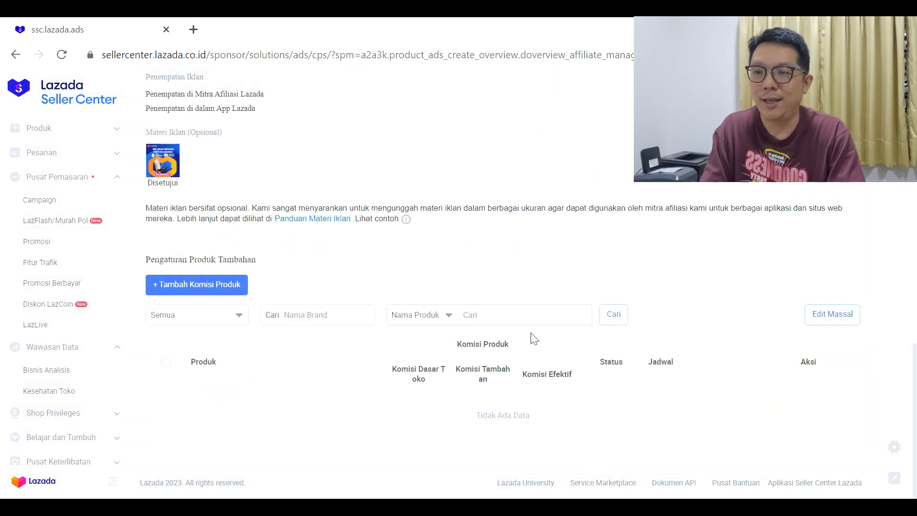
- Review the affiliate campaign's status, schedule and base commission per category once more
scroll(533, 339, "up", 5)
scroll(535, 339, "up", 6)
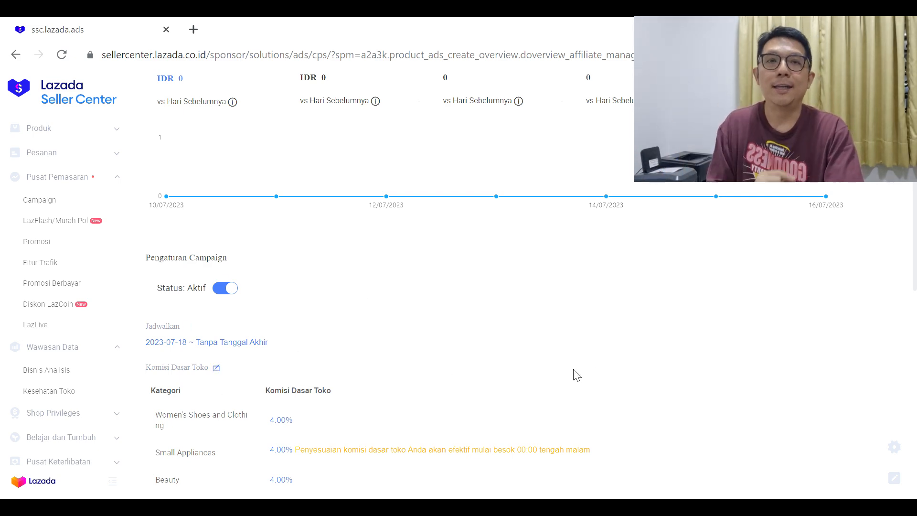
scroll(571, 370, "up", 2)
scroll(565, 365, "down", 5)
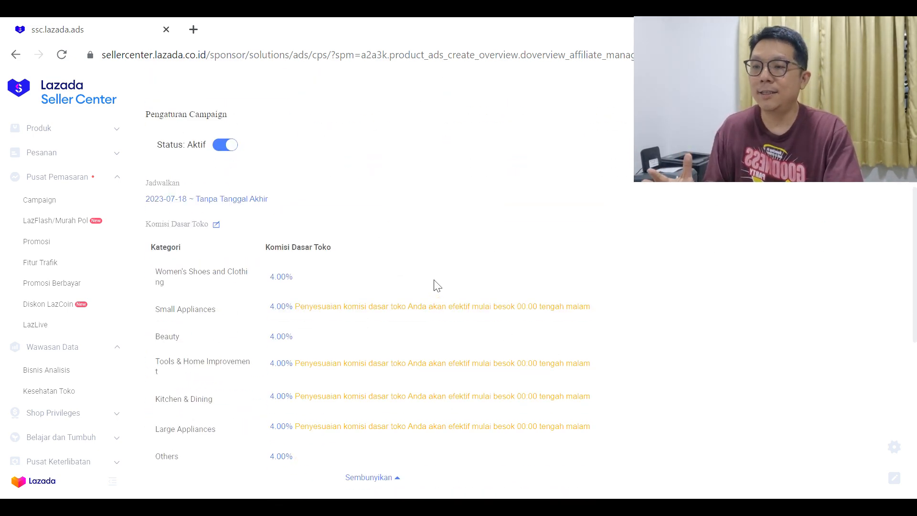